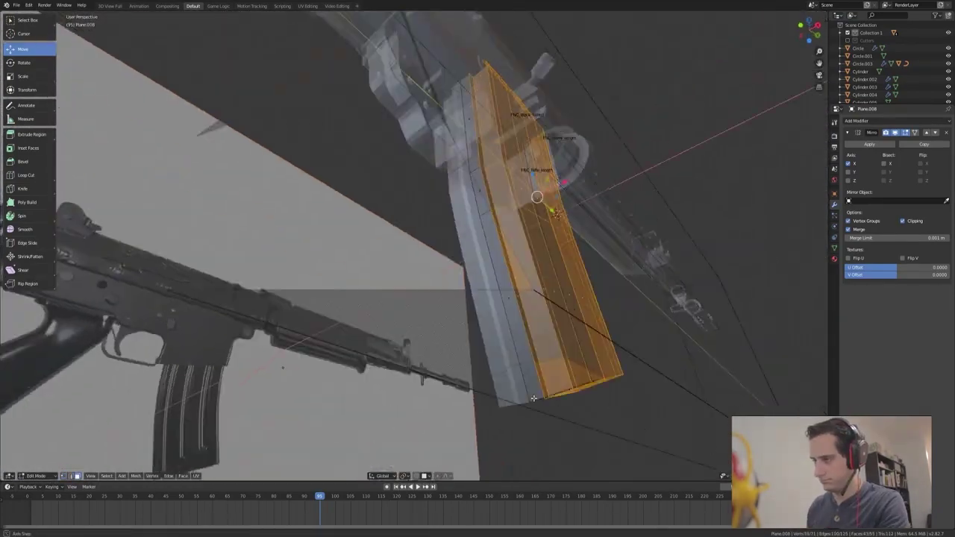
Orbit around the selected magazine piece and start moving its geometry with G.
middle_drag(534, 398, 255, 160)
key(g)
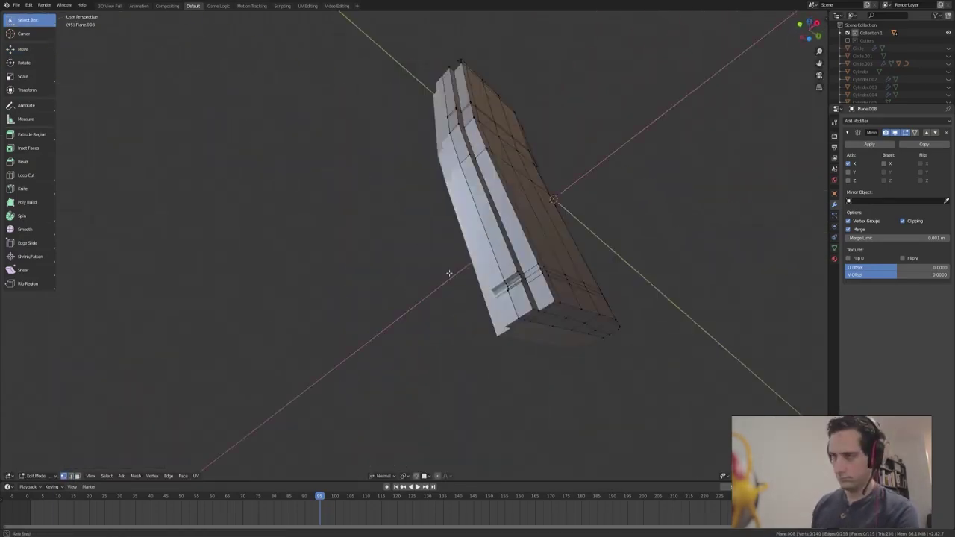
Bevel the magazine's bottom edges and inspect the result from several angles.
middle_drag(374, 407, 429, 406)
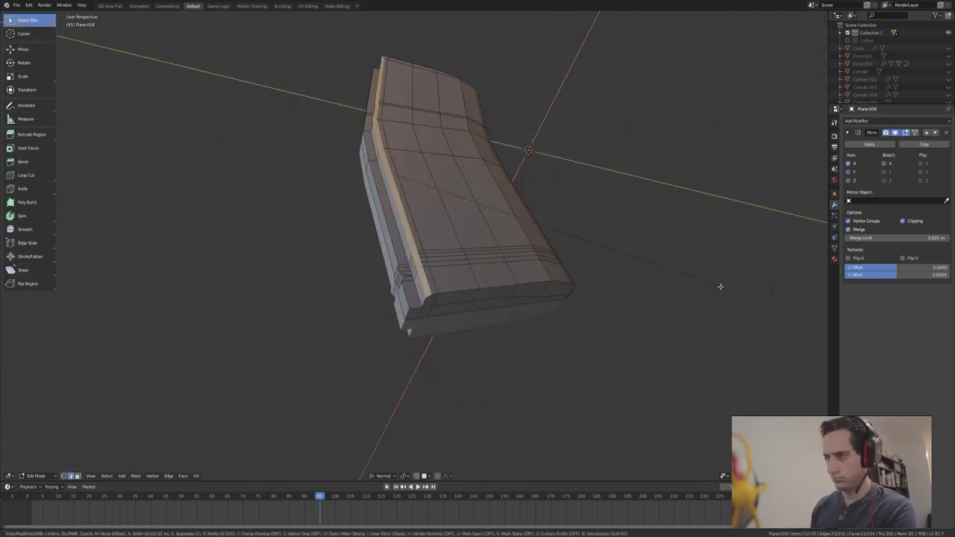
click(721, 286)
middle_drag(710, 284, 414, 236)
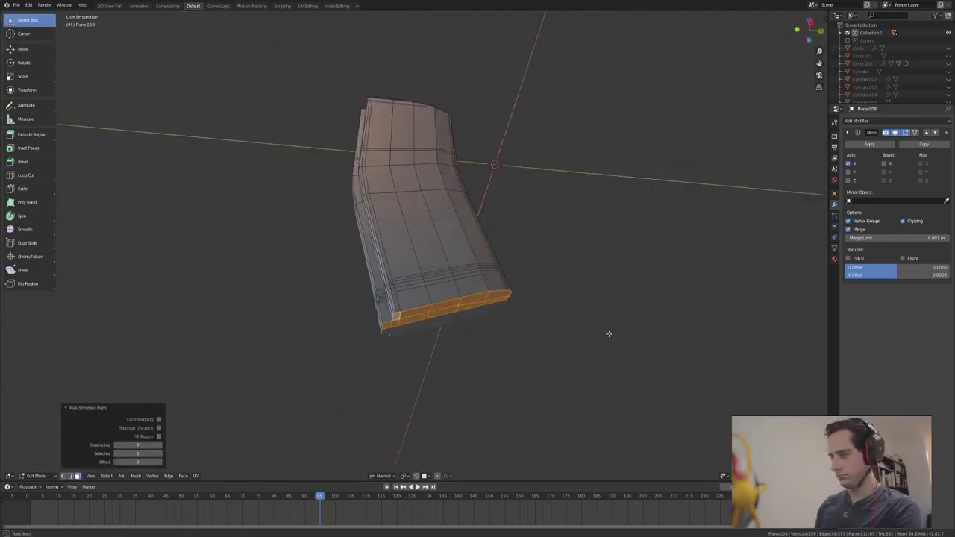
middle_drag(465, 315, 444, 353)
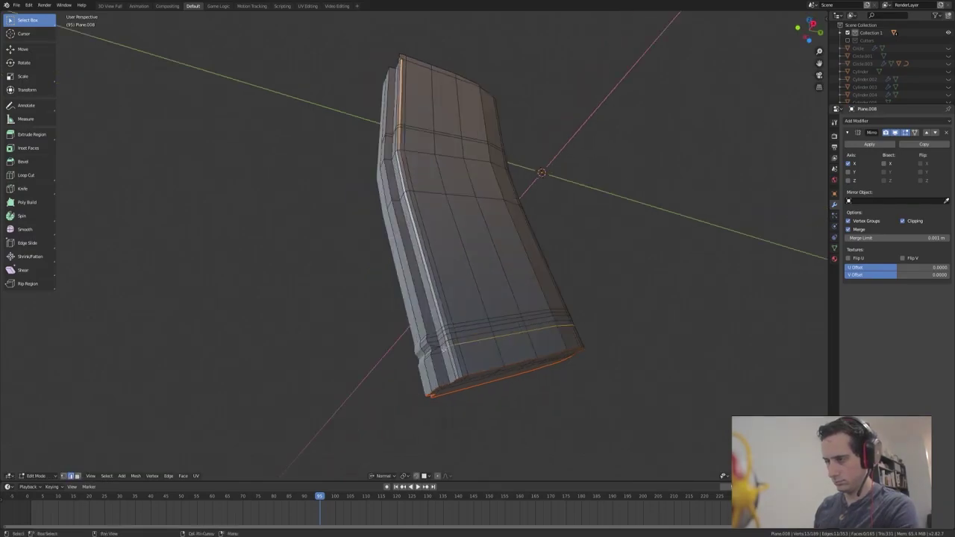
middle_drag(440, 334, 418, 313)
Merge duplicate vertices across the whole magazine mesh, then deselect everything.
key(a)
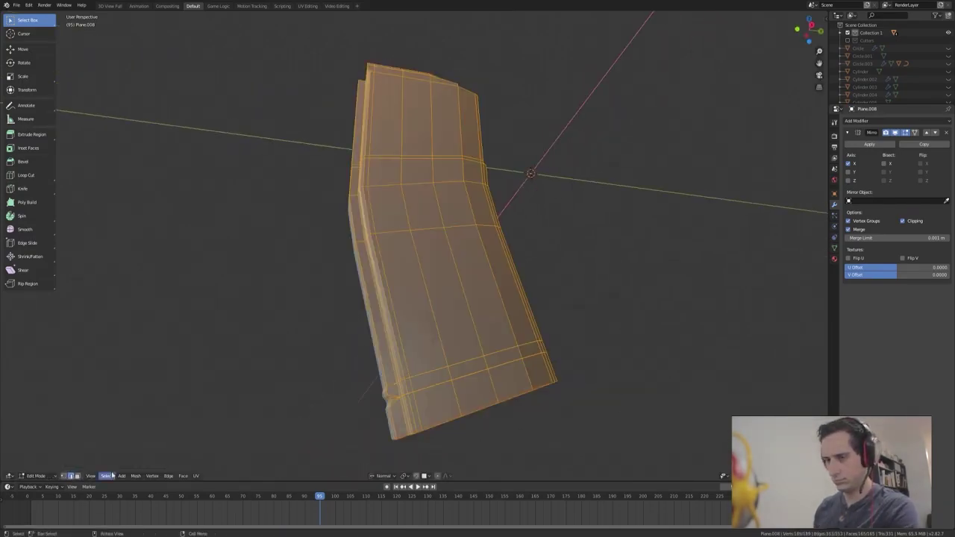
key(m)
click(186, 459)
middle_drag(597, 371, 321, 224)
key(alt+a)
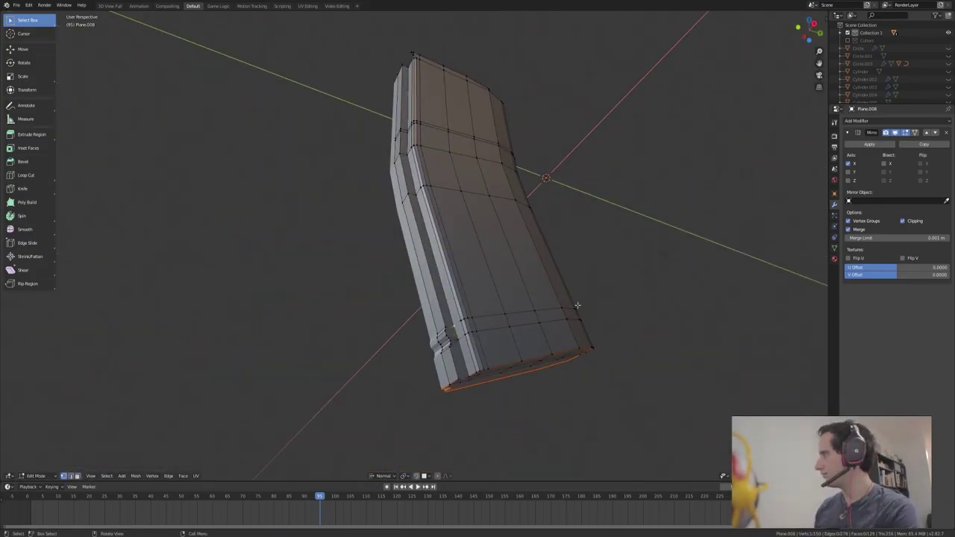
middle_drag(594, 247, 391, 244)
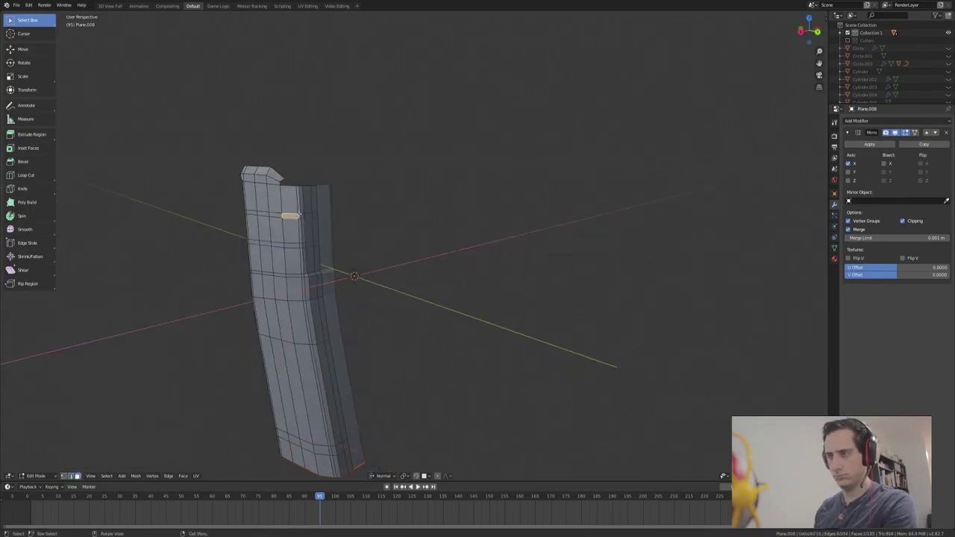
mouse_move(550, 368)
middle_down()
mouse_move(610, 336)
mouse_move(448, 313)
mouse_move(313, 313)
mouse_move(445, 341)
mouse_move(388, 299)
mouse_move(381, 264)
middle_up()
Edge-slide the loop along the magazine, merge by distance again, and leave Edit Mode.
key(g)
key(g)
click(265, 308)
key(g)
key(a)
click(120, 476)
click(228, 384)
key(Tab)
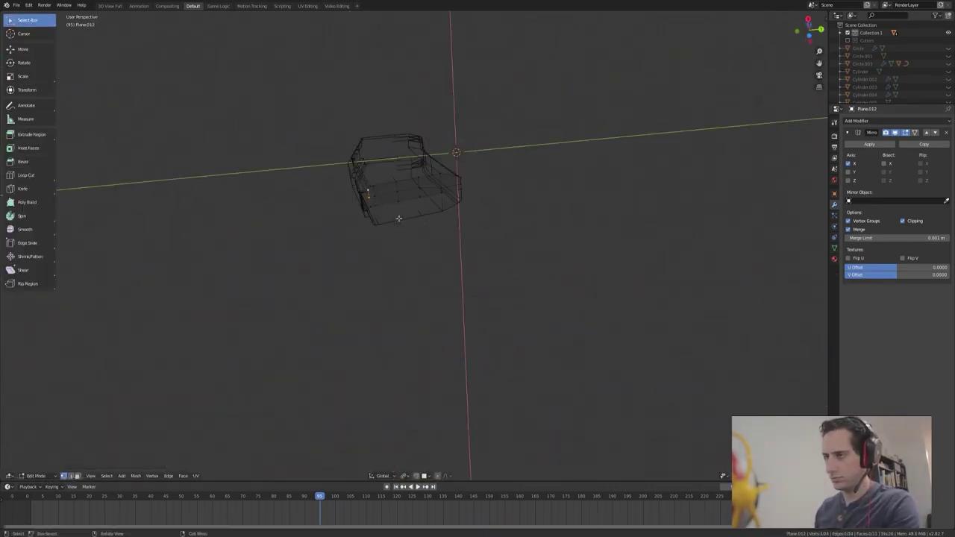
Select all the second magazine's bottom-facing faces in face mode using X-ray and Select Similar.
middle_drag(469, 215, 555, 362)
key(ctrl+Tab)
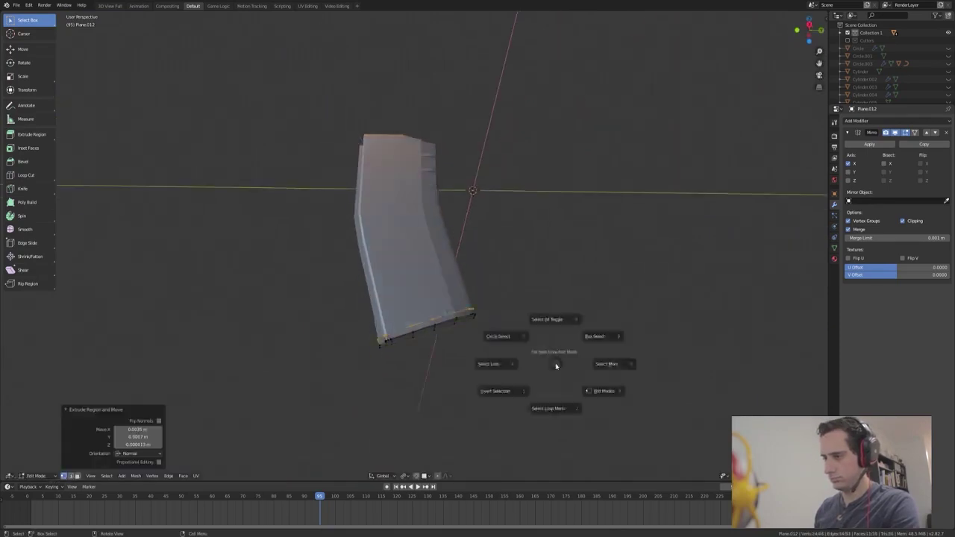
click(497, 363)
middle_drag(681, 334, 596, 420)
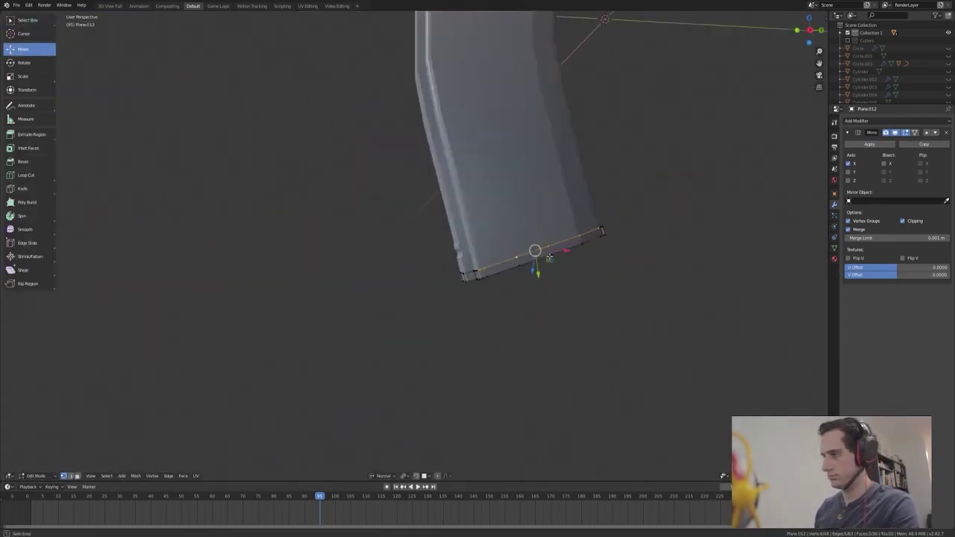
middle_drag(549, 257, 612, 348)
key(a)
mouse_move(606, 290)
middle_down()
mouse_move(522, 321)
mouse_move(567, 298)
middle_up()
key(3)
key(alt+z)
key(shift+g)
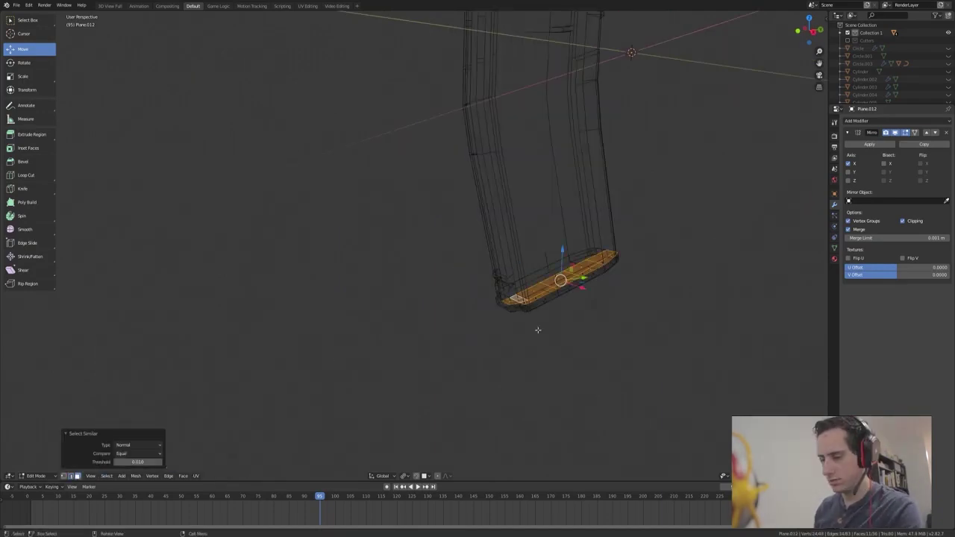
key(alt+z)
middle_drag(205, 423, 373, 418)
Extrude the bottom faces along their normals to form a base plate.
key(alt+e)
click(373, 429)
click(504, 225)
mouse_move(504, 225)
middle_down()
mouse_move(490, 269)
mouse_move(568, 341)
mouse_move(503, 270)
middle_up()
click(493, 267)
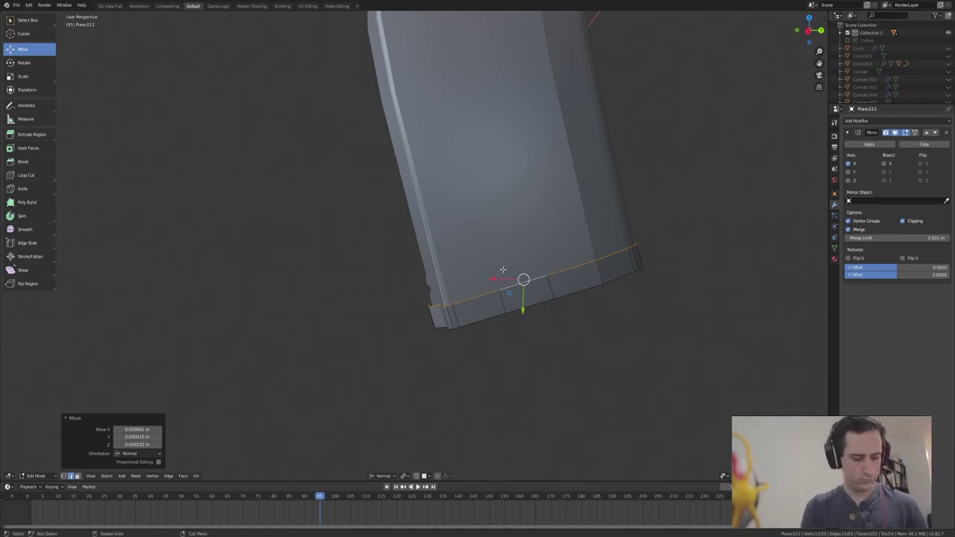
Slide the edge loop toward the base and bevel it to round the plate.
middle_drag(503, 270, 579, 218)
key(g)
key(g)
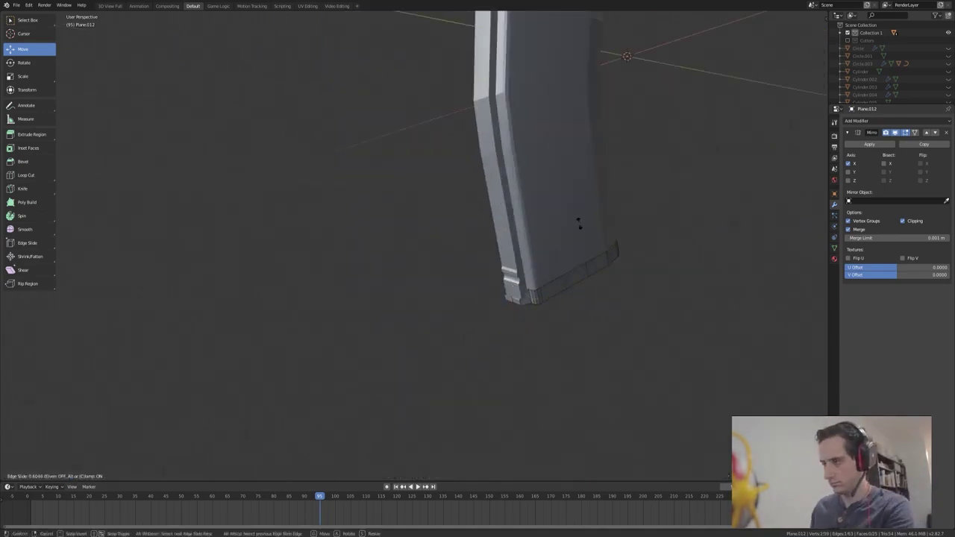
middle_drag(680, 238, 397, 211)
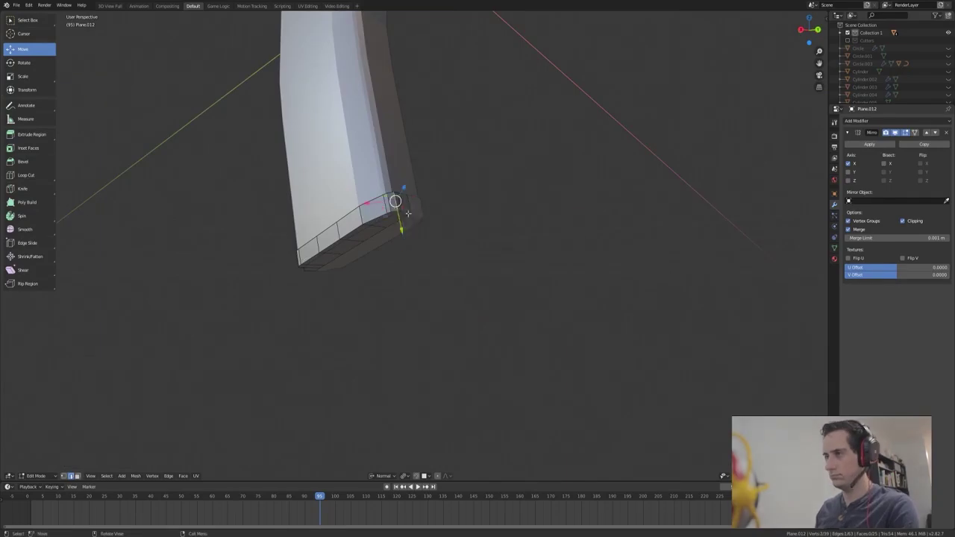
click(580, 277)
mouse_move(580, 276)
middle_down()
mouse_move(505, 274)
mouse_move(418, 314)
middle_up()
Apply a mesh cleanup command, return to Object Mode, and exit Local View.
click(135, 476)
click(216, 331)
key(Tab)
key(KP_Divide)
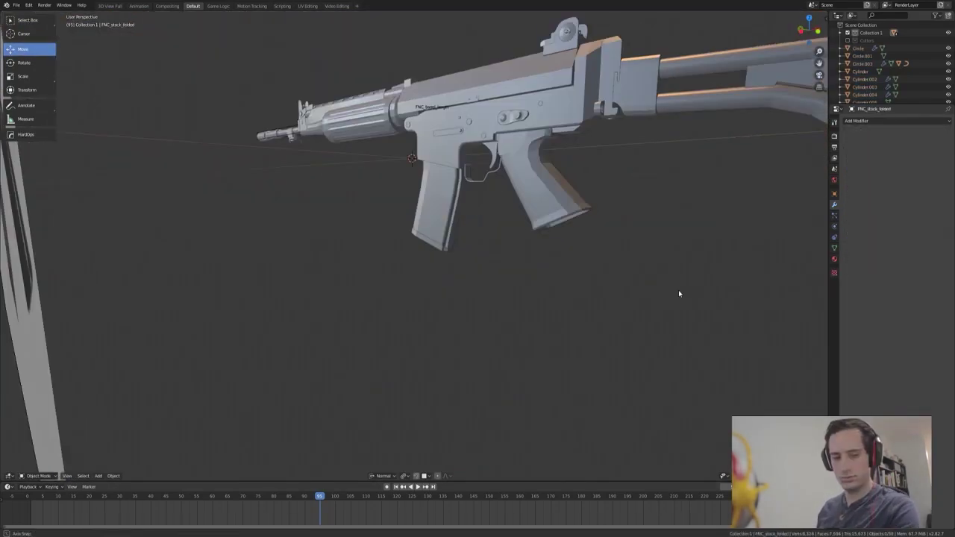
Select the magazine objects on the rifle and enter Edit Mode with X-ray toggled.
scroll(441, 254, up, 5)
click(441, 254)
key(Tab)
key(alt+z)
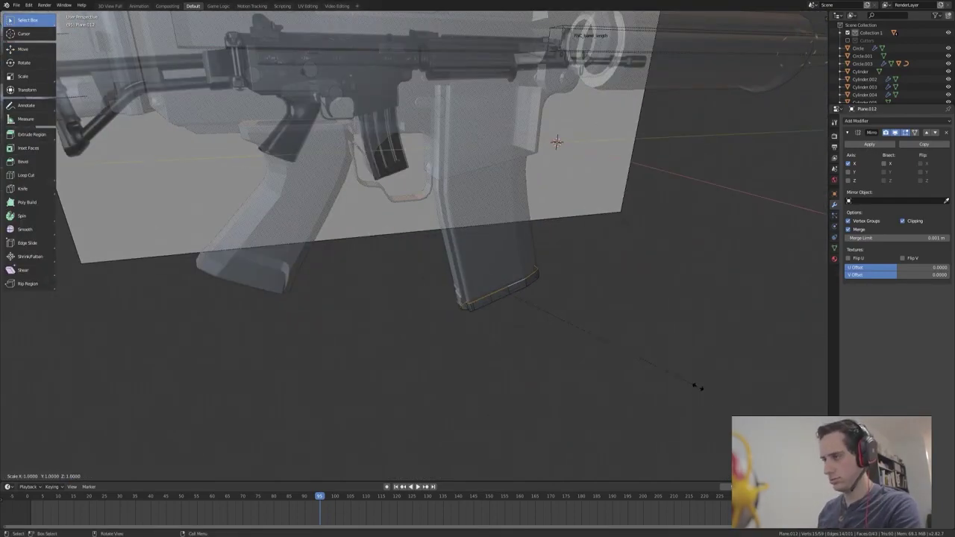
key(e)
key(Tab)
middle_drag(667, 426, 635, 414)
click(482, 439)
mouse_move(482, 440)
middle_down()
mouse_move(553, 326)
mouse_move(502, 321)
mouse_move(392, 194)
middle_up()
key(alt+z)
key(Tab)
scroll(618, 314, up, 4)
Add a Ctrl+R loop cut around the magazine and return to Object Mode.
key(ctrl+r)
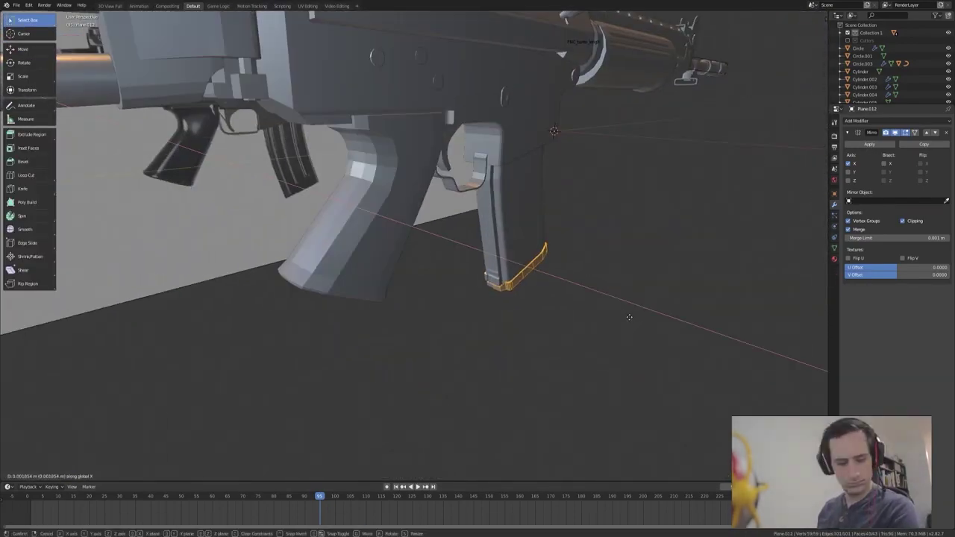
click(522, 286)
middle_drag(522, 286, 654, 316)
key(Tab)
Nudge the receiver part Plane.001 slightly in Edit Mode.
mouse_move(508, 380)
middle_down()
mouse_move(593, 347)
mouse_move(444, 174)
mouse_move(478, 246)
mouse_move(498, 344)
middle_up()
key(Tab)
scroll(455, 194, up, 3)
key(Tab)
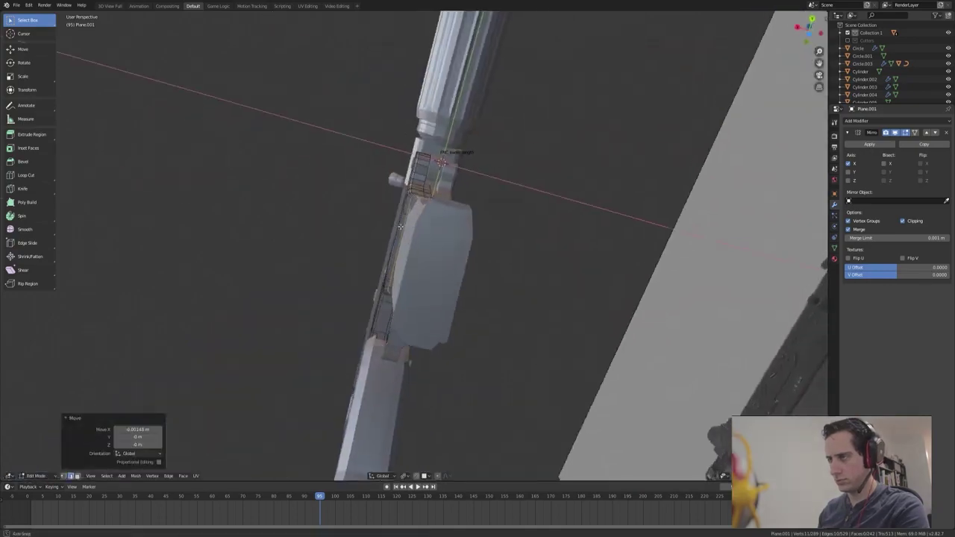
scroll(498, 343, up, 4)
click(477, 82)
mouse_move(478, 82)
middle_down()
mouse_move(469, 188)
mouse_move(567, 315)
mouse_move(467, 335)
mouse_move(405, 463)
middle_up()
Select the magazine Plane.008 and isolate it in Local View.
click(407, 314)
mouse_move(407, 314)
middle_down()
mouse_move(486, 309)
mouse_move(426, 181)
middle_up()
key(KP_Divide)
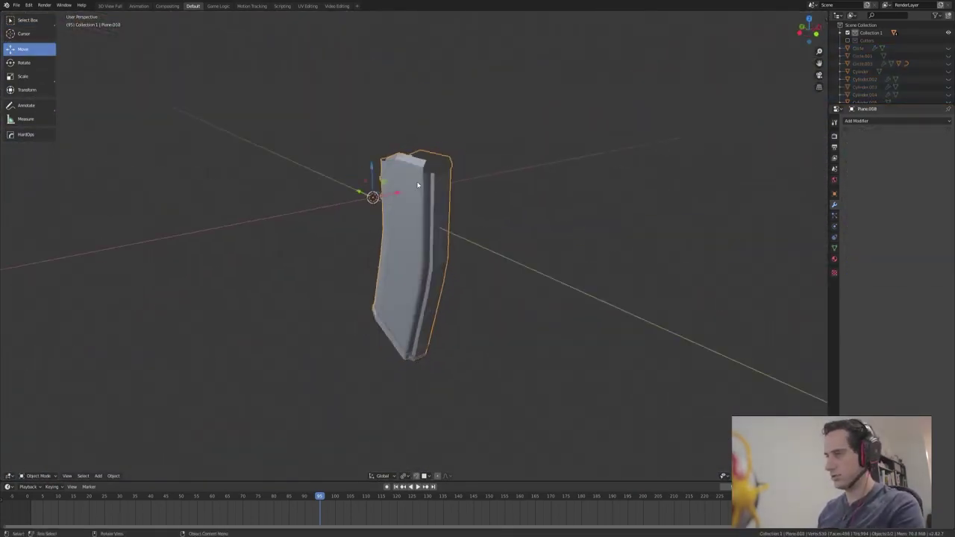
Inset a face near the magazine top and extrude it inward into a pocket.
key(Tab)
click(457, 99)
key(i)
click(554, 156)
key(e)
mouse_move(554, 156)
middle_down()
mouse_move(518, 160)
mouse_move(714, 209)
mouse_move(452, 50)
mouse_move(482, 145)
middle_up()
middle_drag(544, 136, 603, 117)
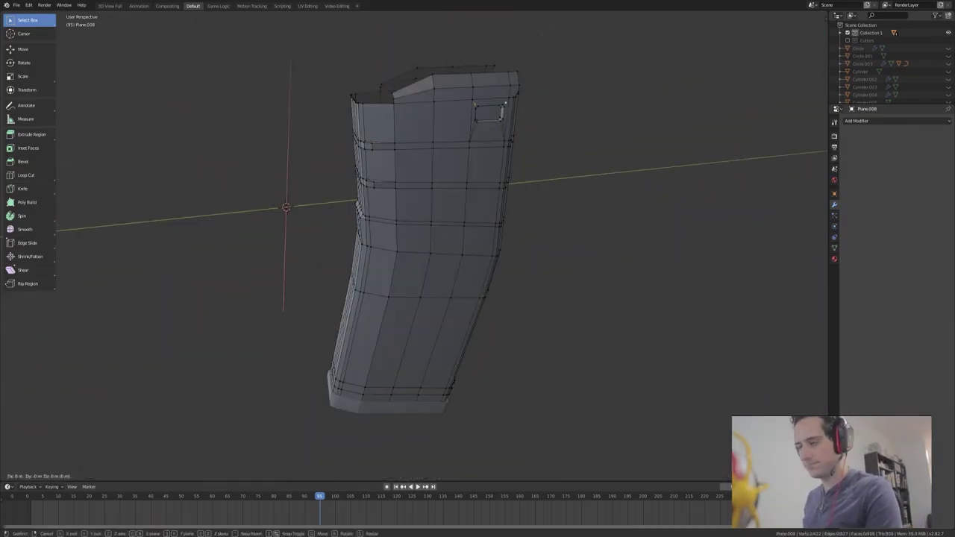
Merge by distance on Plane.008, removing 34 duplicate vertices, then deselect all.
key(a)
click(135, 475)
click(217, 338)
mouse_move(217, 338)
middle_down()
mouse_move(430, 173)
mouse_move(436, 202)
middle_up()
key(alt+a)
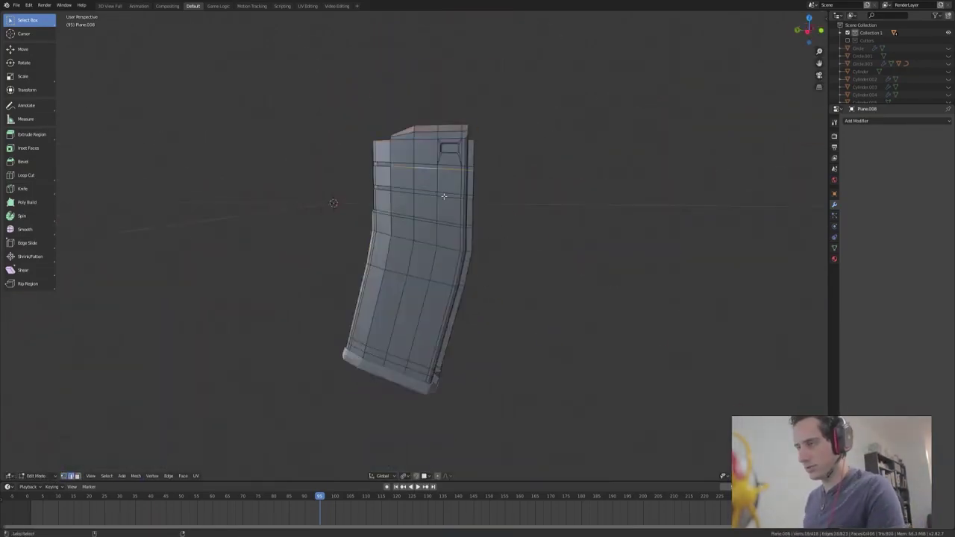
mouse_move(583, 211)
middle_down()
mouse_move(491, 202)
mouse_move(298, 336)
middle_up()
Select linked geometry, then switch to editing the second magazine object.
key(ctrl+l)
click(135, 475)
key(Tab)
mouse_move(466, 334)
middle_down()
mouse_move(550, 261)
mouse_move(413, 315)
mouse_move(422, 269)
middle_up()
click(440, 233)
key(Tab)
mouse_move(440, 233)
middle_down()
mouse_move(433, 290)
mouse_move(397, 300)
middle_up()
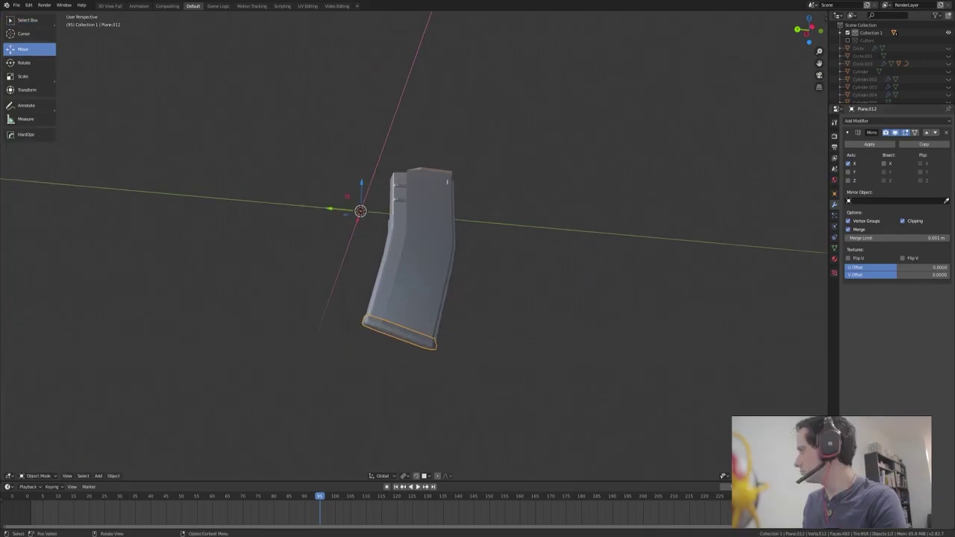
Add a cylinder, Cylinder.010, with Vertices set to 8.
key(shift+a)
click(447, 156)
scroll(535, 330, down, 3)
double_click(137, 371)
text(8)
key(Return)
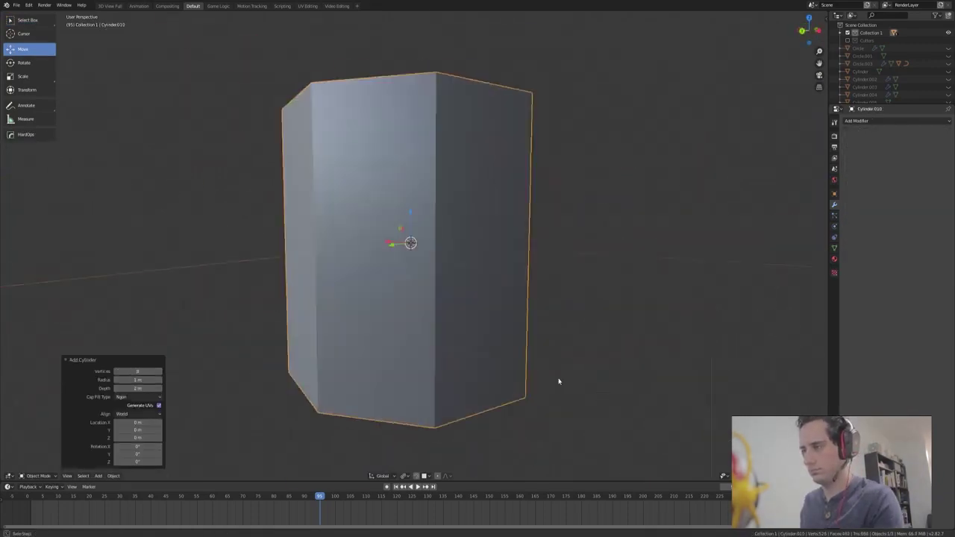
Select an edge path on the cylinder and move it along the normal orientation.
click(461, 256)
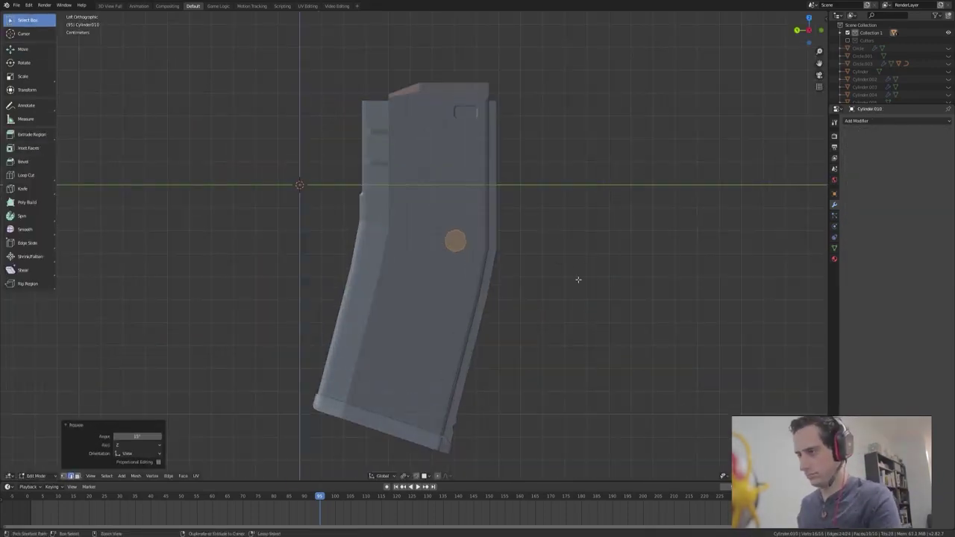
middle_drag(575, 277, 477, 254)
scroll(469, 254, up, 2)
ctrl+click(468, 254)
click(383, 476)
click(444, 389)
mouse_move(444, 390)
middle_down()
mouse_move(507, 330)
mouse_move(523, 408)
mouse_move(478, 343)
middle_up()
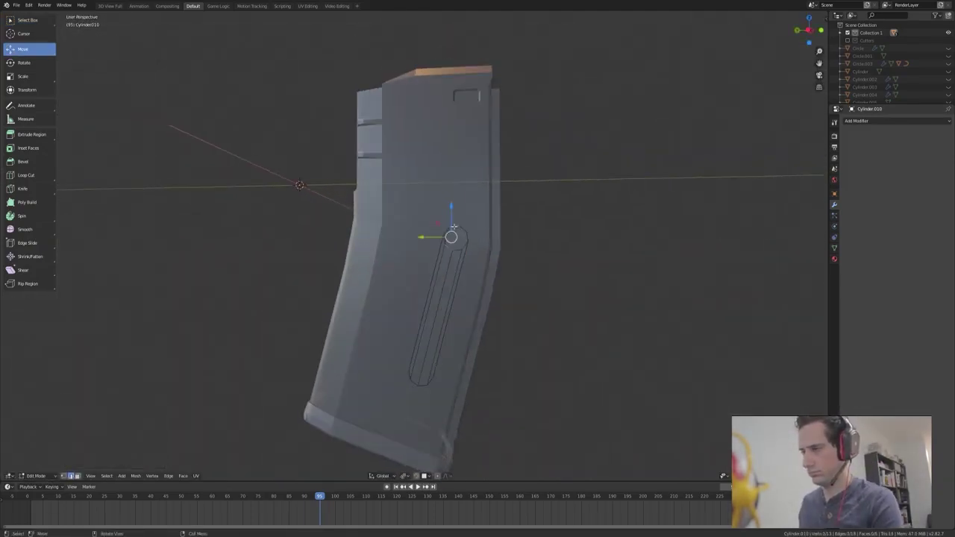
Merge the slot's duplicate vertices, shift it along Z, and return to Object Mode.
key(m)
click(156, 168)
mouse_move(156, 168)
middle_down()
mouse_move(520, 244)
mouse_move(389, 297)
middle_up()
key(g)
key(z)
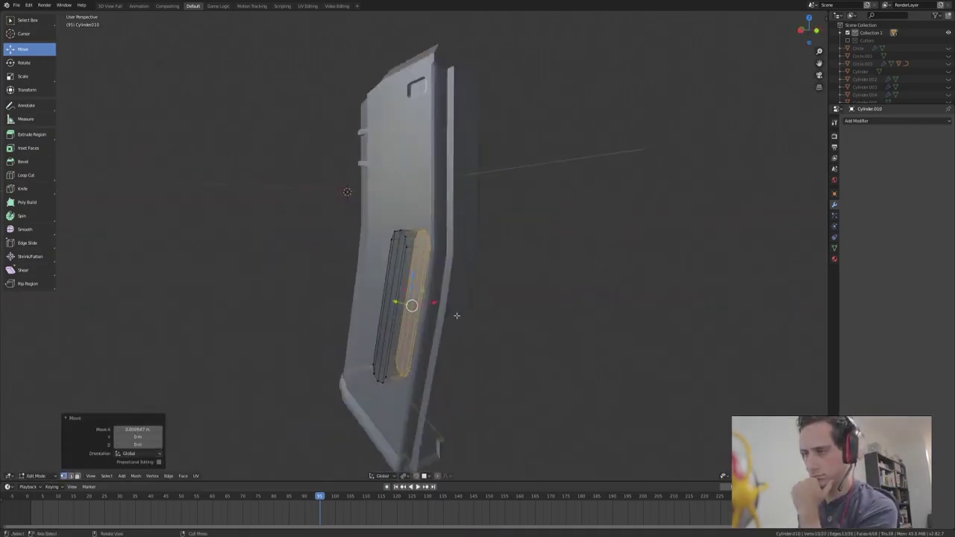
middle_drag(456, 314, 470, 303)
key(Tab)
Select the whole slot cutter mesh with L in Edit Mode and start scaling it.
click(561, 255)
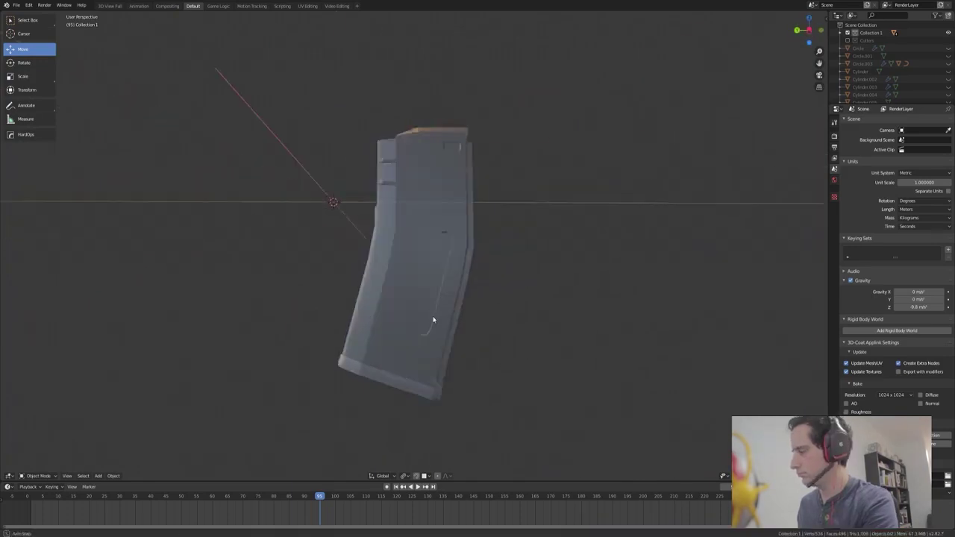
click(432, 319)
key(Tab)
key(Tab)
key(Tab)
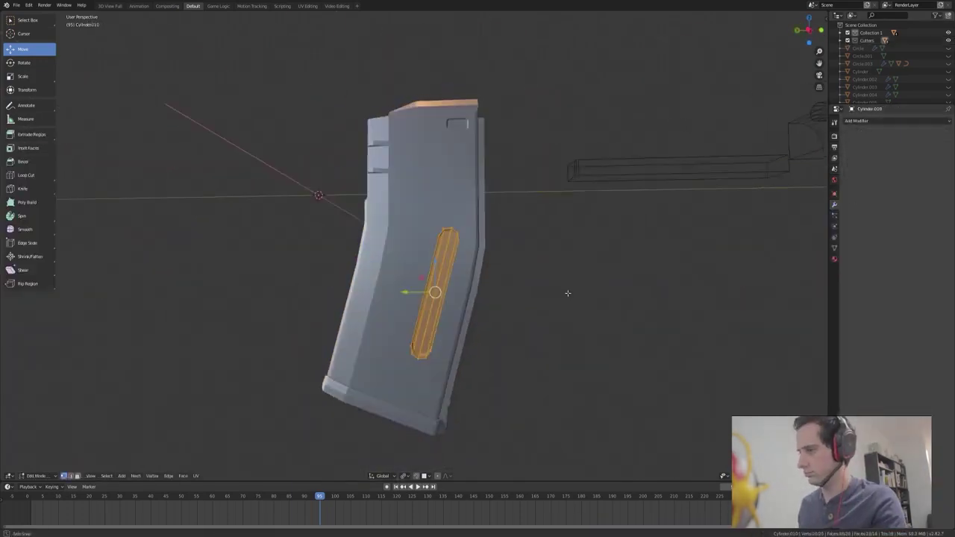
mouse_move(567, 293)
middle_down()
mouse_move(497, 306)
mouse_move(538, 324)
middle_up()
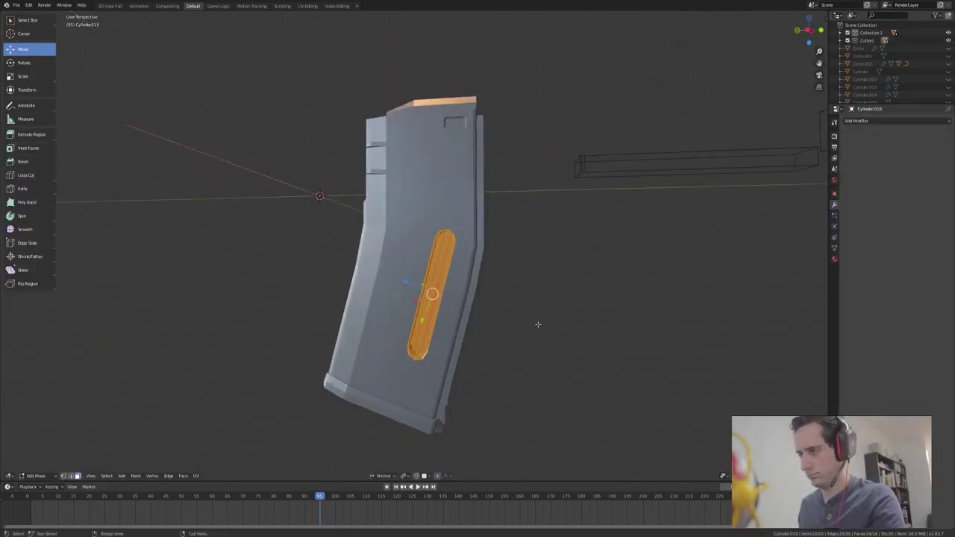
key(l)
middle_drag(438, 288, 426, 348)
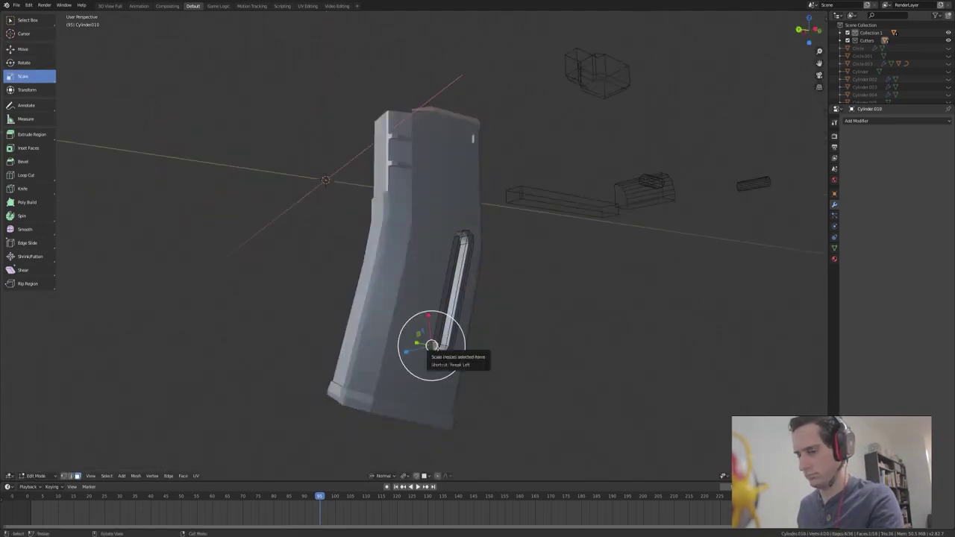
key(s)
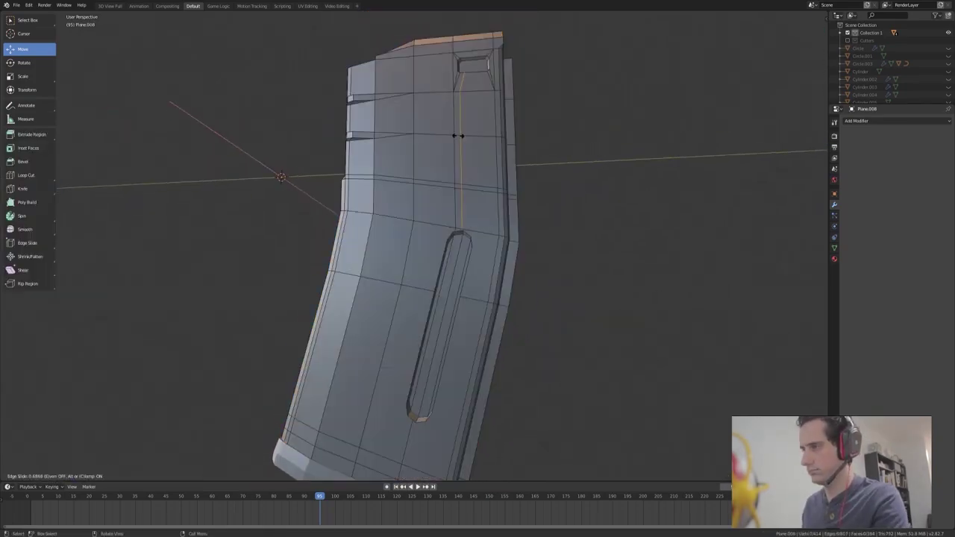
Shift the magazine slot edges along their normal and resize them to fit the window.
key(a)
key(alt+a)
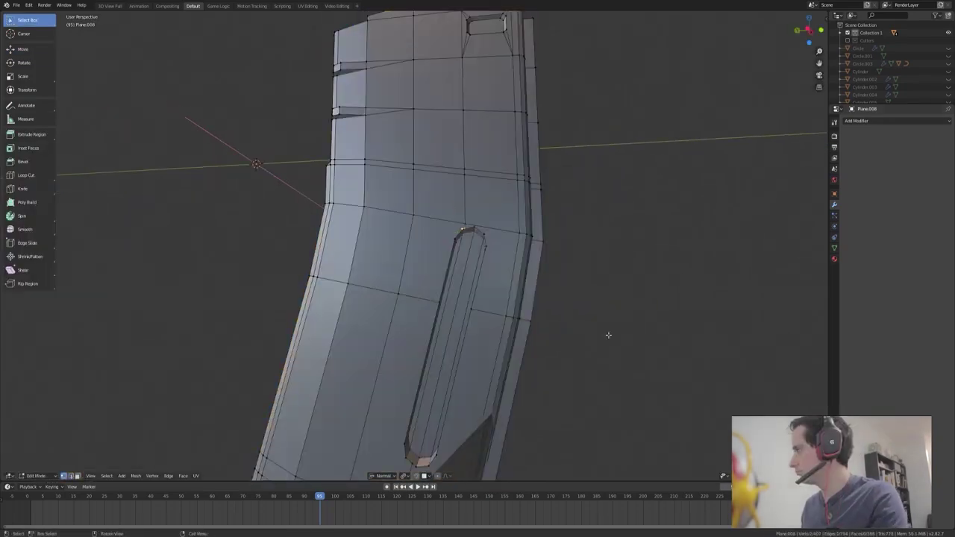
middle_drag(629, 386, 449, 386)
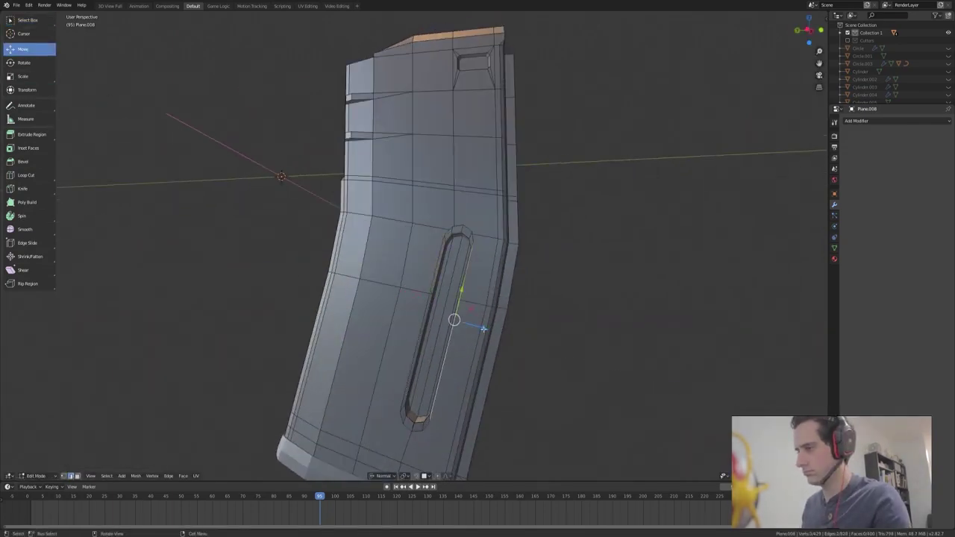
drag(485, 328, 487, 327)
mouse_move(486, 326)
middle_down()
mouse_move(424, 298)
mouse_move(393, 269)
middle_up()
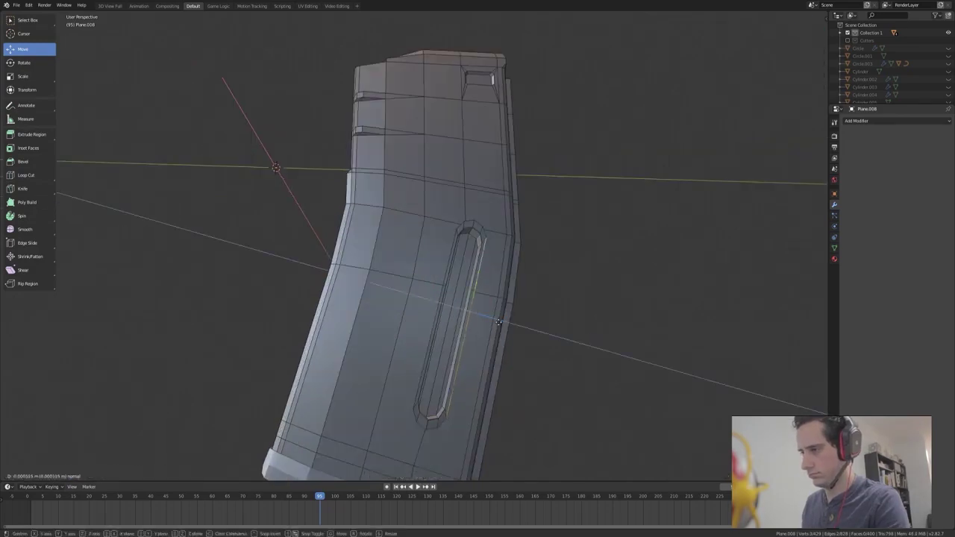
click(393, 269)
mouse_move(393, 270)
middle_down()
mouse_move(521, 308)
mouse_move(448, 313)
mouse_move(403, 368)
mouse_move(545, 288)
middle_up()
click(520, 308)
Duplicate the slot edge loop in place and separate it into its own piece.
key(Tab)
key(Tab)
alt+click(420, 320)
key(shift+d)
click(622, 291)
click(640, 323)
mouse_move(640, 322)
middle_down()
mouse_move(629, 346)
mouse_move(422, 344)
mouse_move(522, 320)
middle_up()
key(p)
key(Tab)
middle_drag(468, 294, 617, 335)
Save the file and give the separated slot piece thickness with Solidify.
key(ctrl+s)
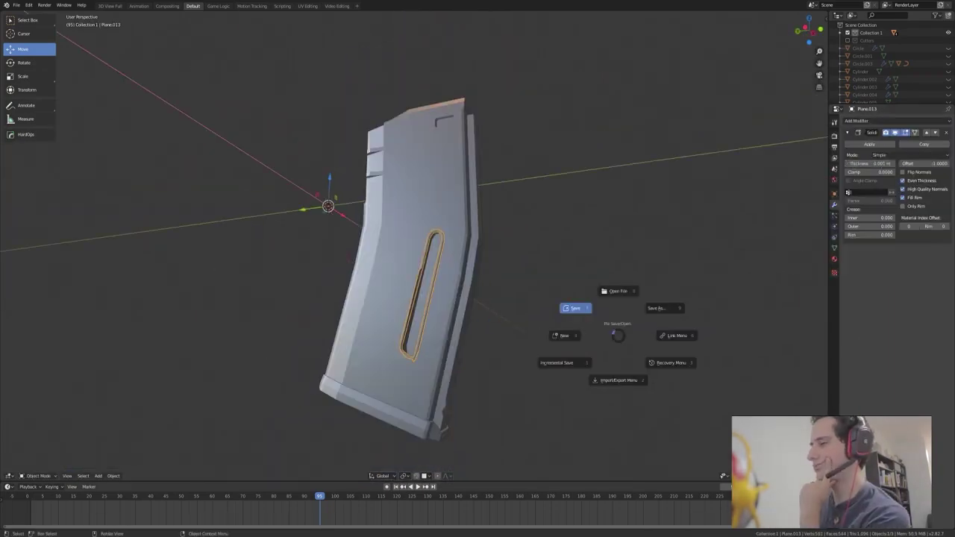
mouse_move(425, 224)
middle_down()
mouse_move(425, 390)
mouse_move(466, 218)
mouse_move(389, 233)
mouse_move(486, 288)
mouse_move(494, 262)
mouse_move(468, 268)
mouse_move(441, 320)
mouse_move(522, 313)
middle_up()
key(Tab)
scroll(433, 224, up, 2)
key(ctrl+z)
Move the slot piece faces slightly along the Normal and bevel its edges with Ctrl+B.
click(448, 322)
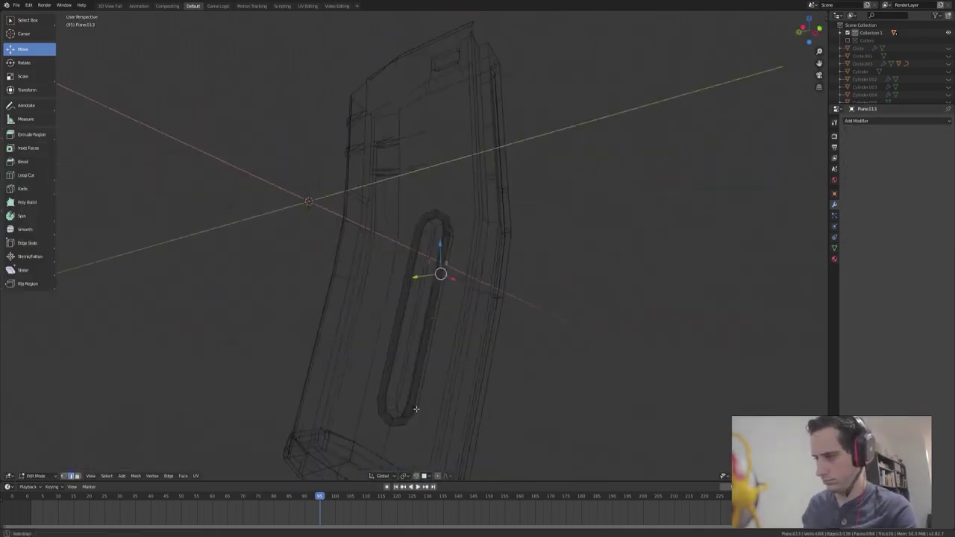
click(383, 475)
click(382, 437)
key(g)
key(z)
click(530, 304)
key(ctrl+b)
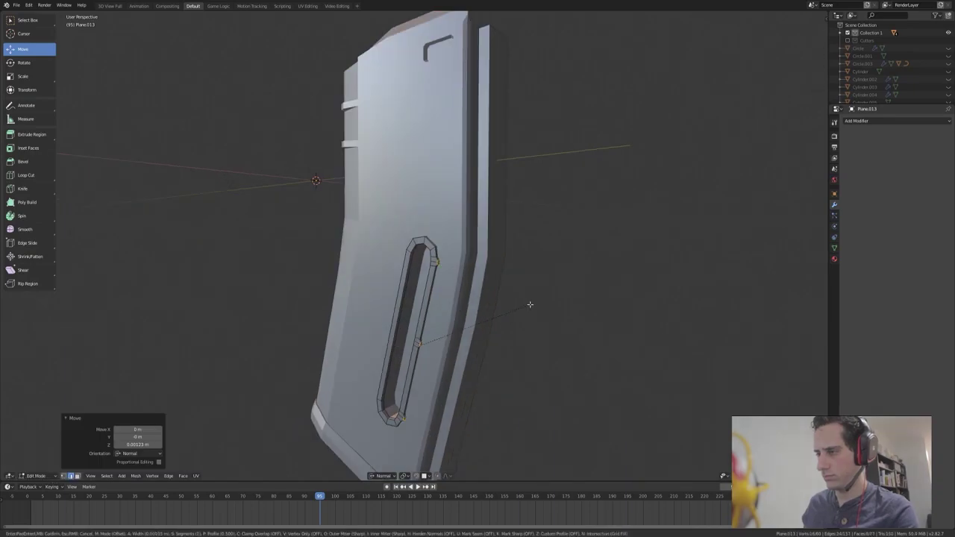
click(530, 305)
Select the whole connected slot loop and run Mesh > Clean Up, viewing in wireframe.
middle_drag(530, 304, 478, 313)
key(ctrl+l)
click(135, 475)
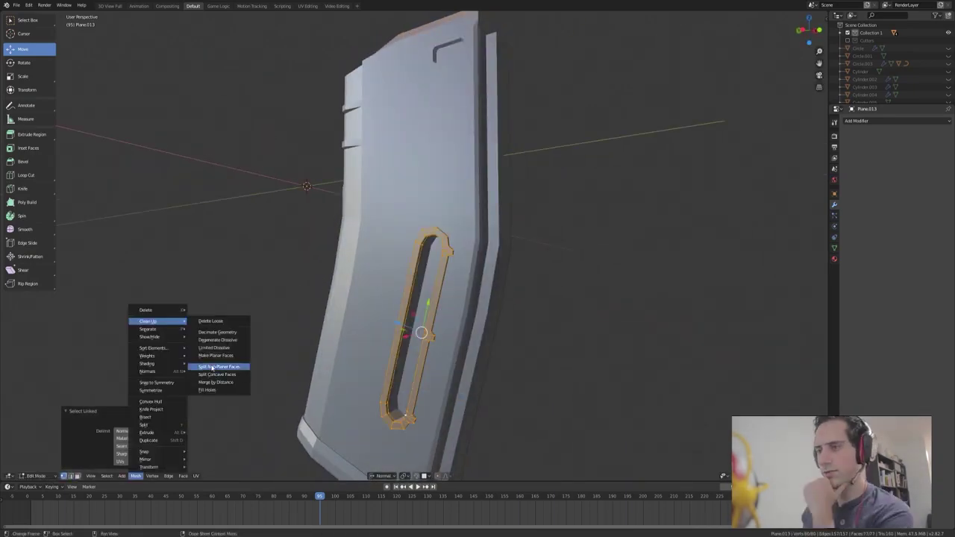
key(shift+z)
middle_drag(298, 314, 368, 255)
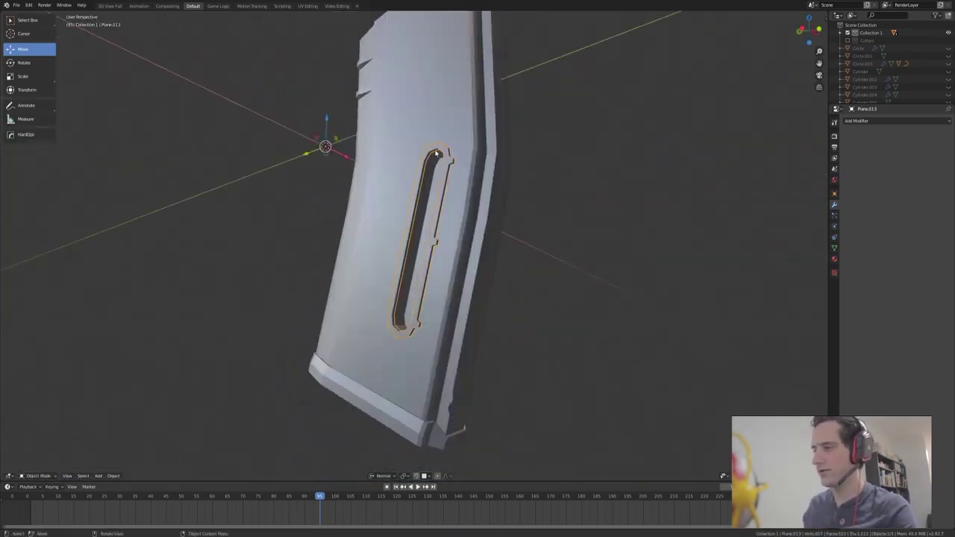
Check the raised slot rim in see-through shading, then turn see-through off.
middle_drag(527, 343, 448, 268)
ctrl+click(440, 262)
key(shift+z)
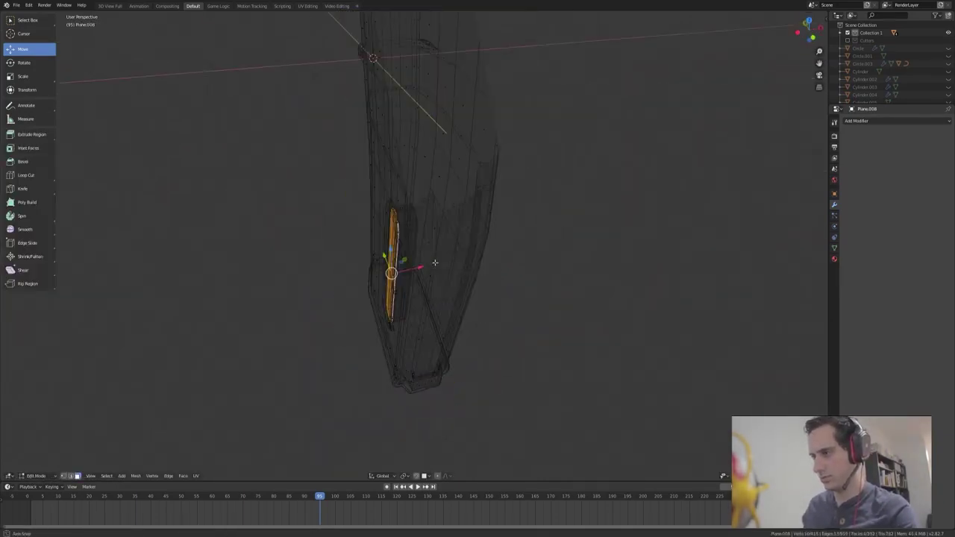
middle_drag(387, 254, 454, 267)
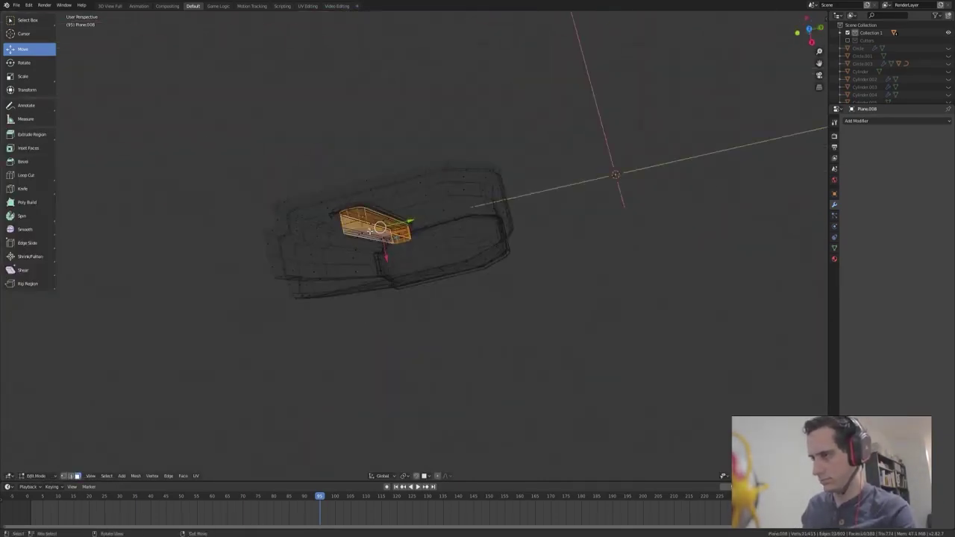
key(alt+z)
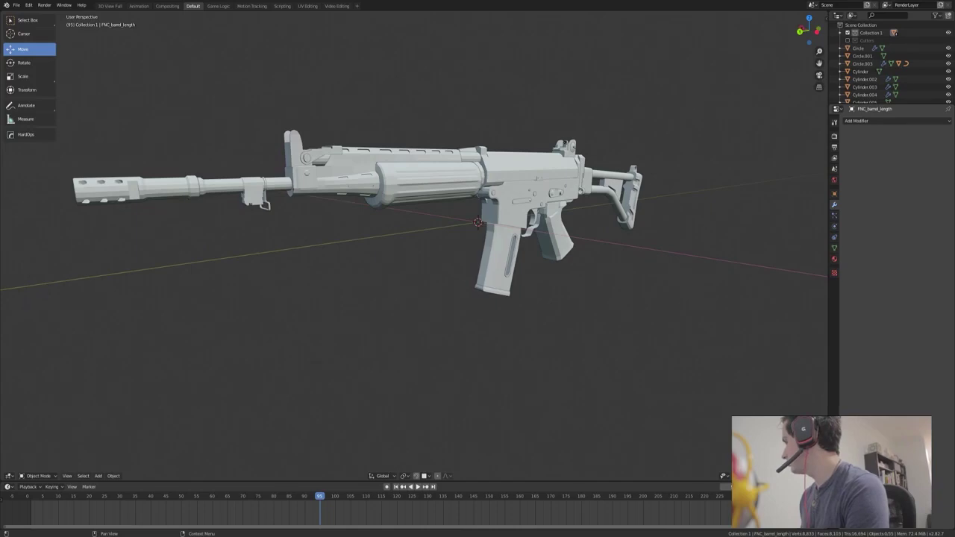
Select upper_receiver_high, zoom in, and place a new flat cube on top near the sight.
middle_drag(477, 221, 521, 316)
click(575, 221)
scroll(574, 222, up, 3)
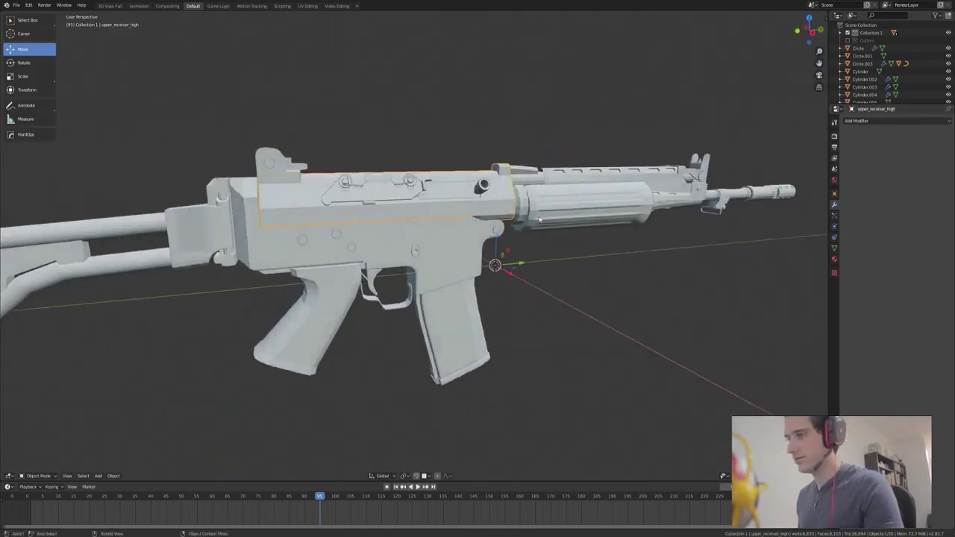
middle_drag(574, 222, 557, 150)
scroll(557, 150, up, 2)
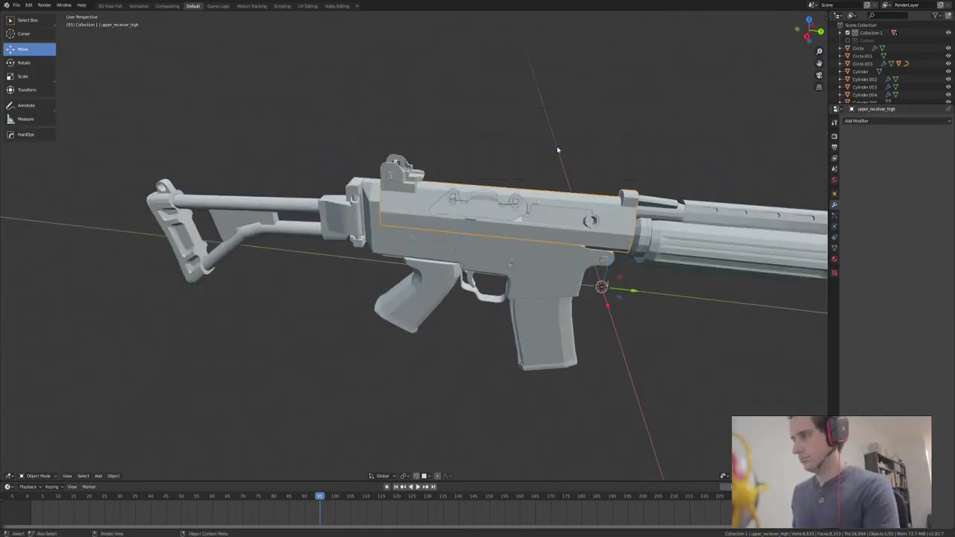
mouse_move(425, 160)
middle_down()
mouse_move(435, 255)
mouse_move(403, 268)
middle_up()
scroll(435, 255, up, 3)
click(414, 210)
middle_drag(414, 210, 448, 224)
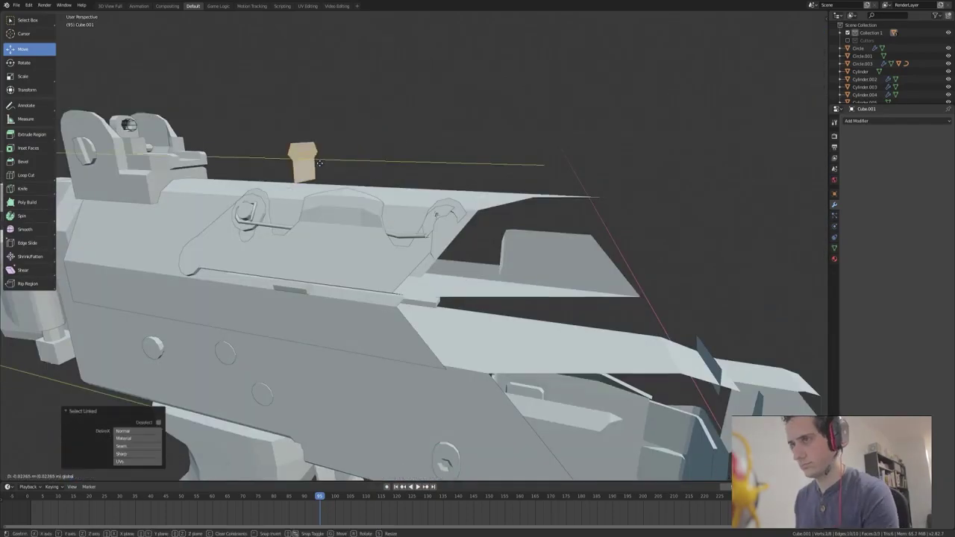
Extrude the rail block along its normal to lengthen it over the receiver.
mouse_move(472, 178)
middle_down()
mouse_move(415, 192)
mouse_move(356, 158)
middle_up()
key(l)
key(e)
mouse_move(742, 174)
middle_down()
mouse_move(724, 209)
mouse_move(448, 336)
mouse_move(351, 455)
middle_up()
right_click(724, 217)
scroll(724, 218, down, 5)
key(e)
Add cut loops across the rail and adjust the vertices at the rail end.
key(g)
key(g)
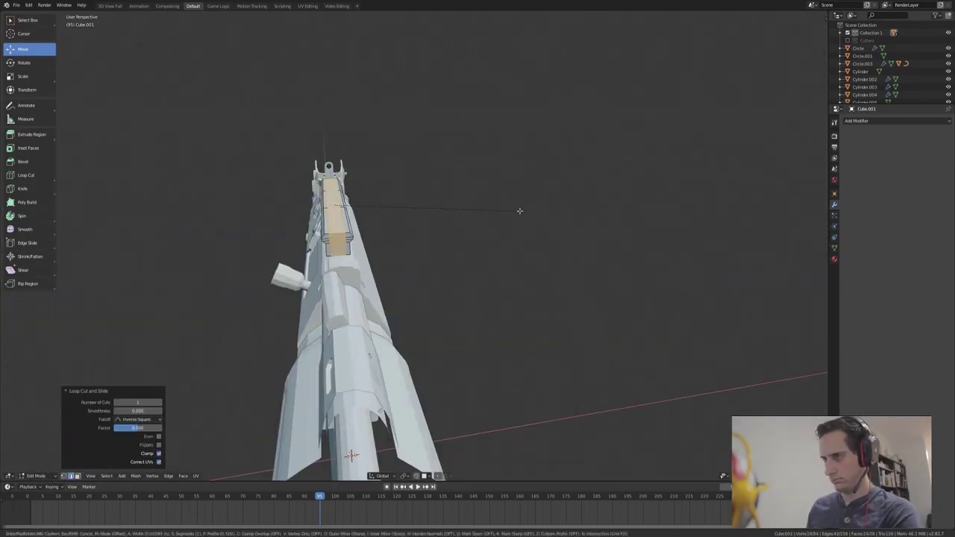
mouse_move(508, 211)
middle_down()
mouse_move(410, 266)
mouse_move(447, 246)
middle_up()
click(448, 246)
key(alt+z)
drag(288, 180, 288, 183)
key(alt+z)
mouse_move(447, 247)
middle_down()
mouse_move(486, 272)
mouse_move(537, 277)
middle_up()
Flatten the top rail with S Z and bevel it into raised ribs.
key(Tab)
click(589, 281)
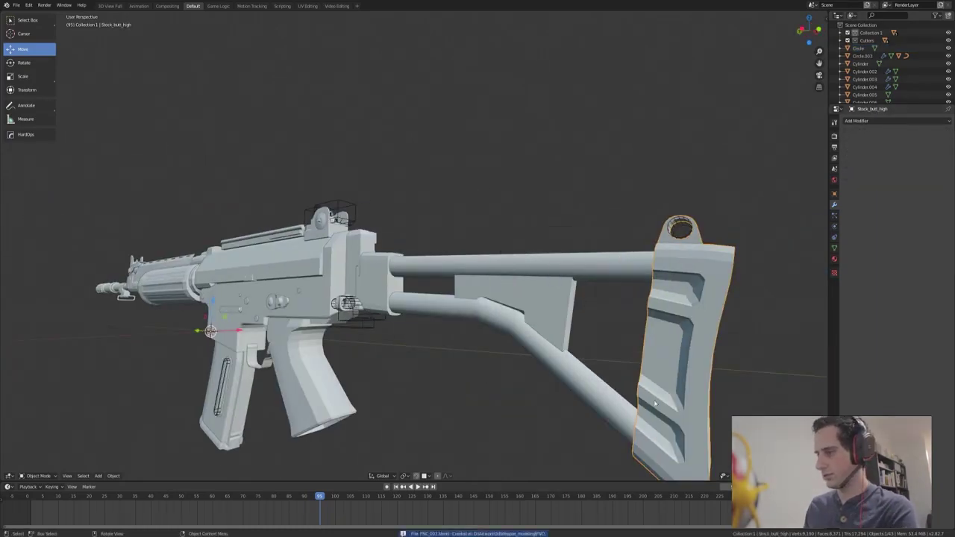
key(Tab)
middle_drag(645, 398, 617, 315)
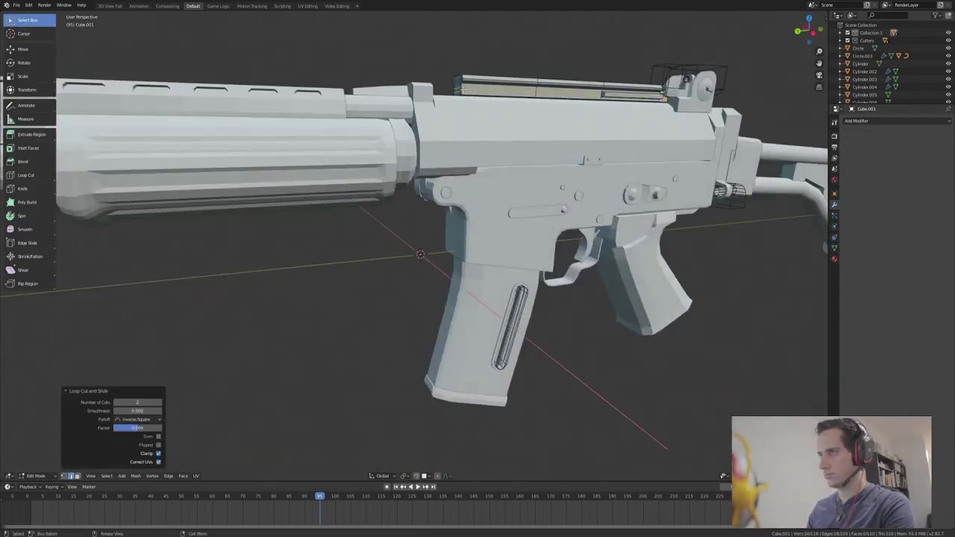
middle_drag(749, 182, 488, 129)
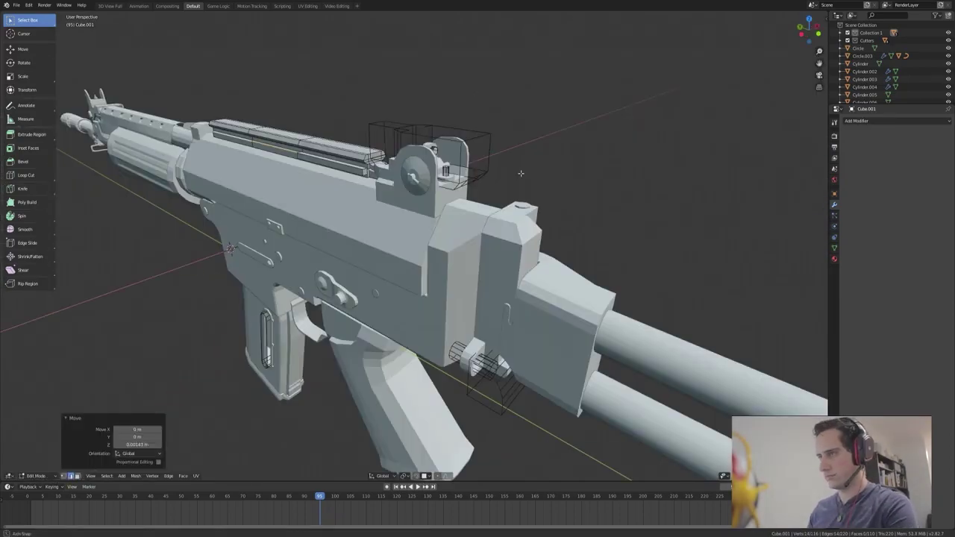
click(687, 188)
middle_drag(687, 188, 521, 157)
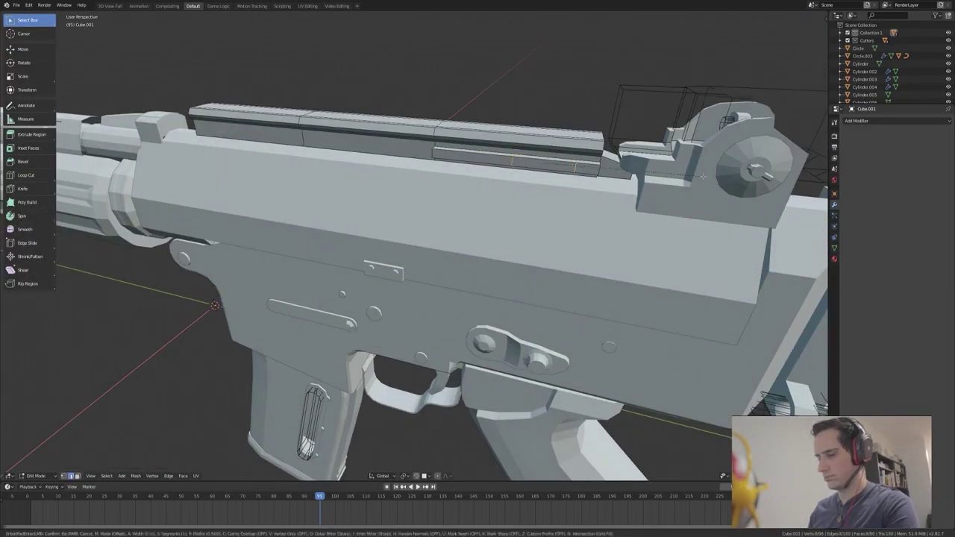
click(702, 176)
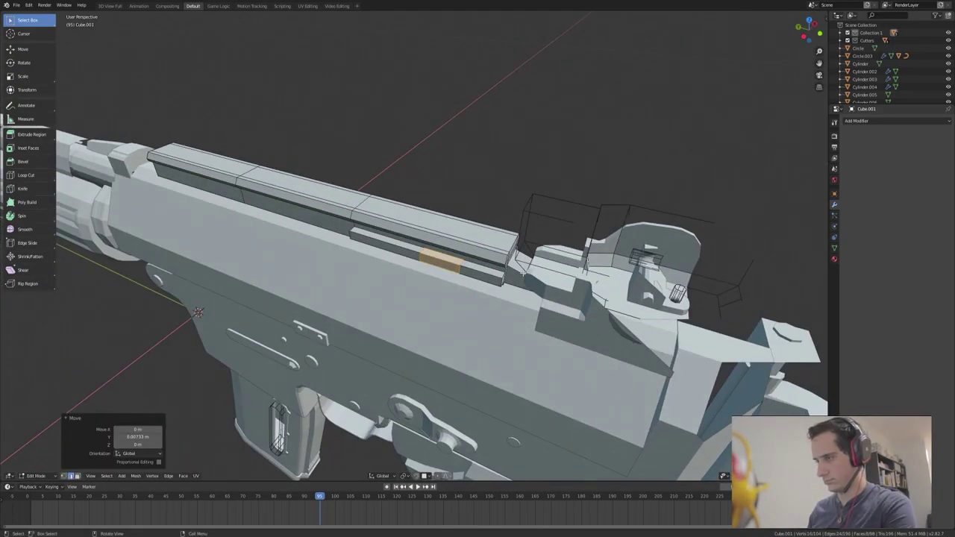
click(548, 274)
middle_drag(549, 273, 422, 149)
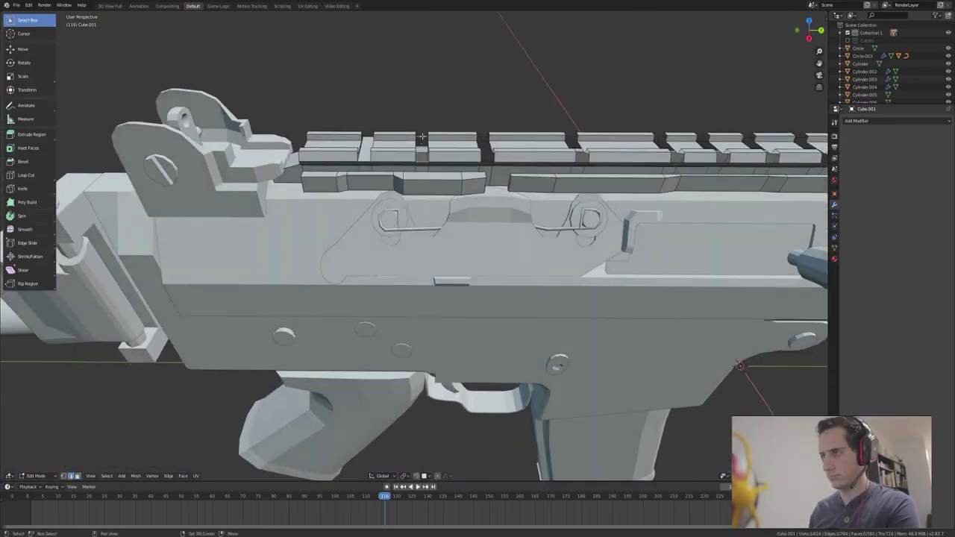
Orbit around the receiver to inspect the notched top rail.
middle_drag(421, 136, 554, 161)
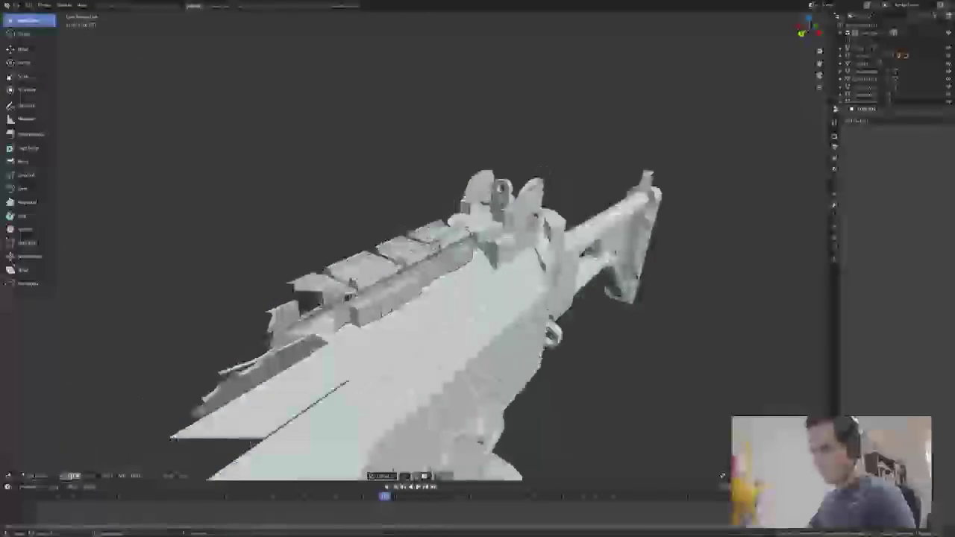
middle_drag(362, 244, 378, 277)
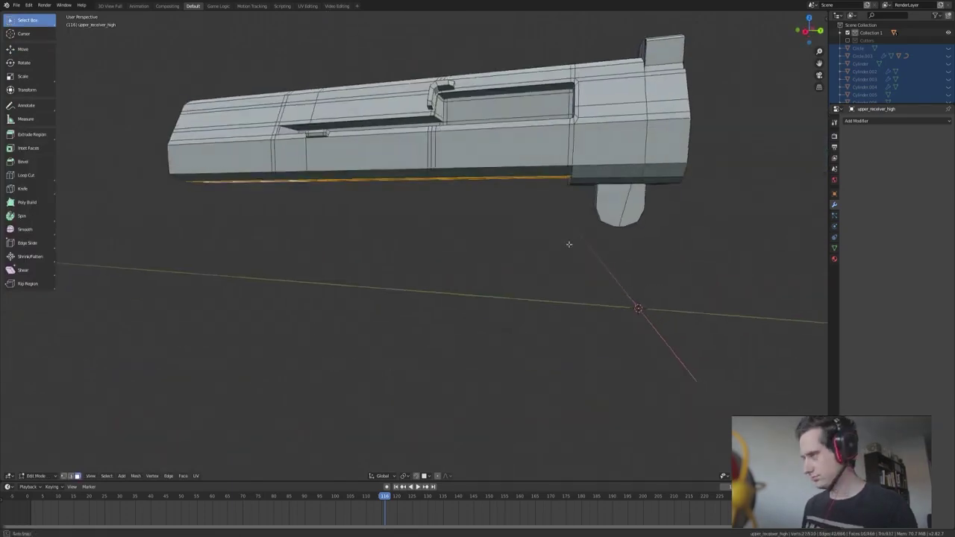
middle_drag(386, 243, 423, 237)
key(k)
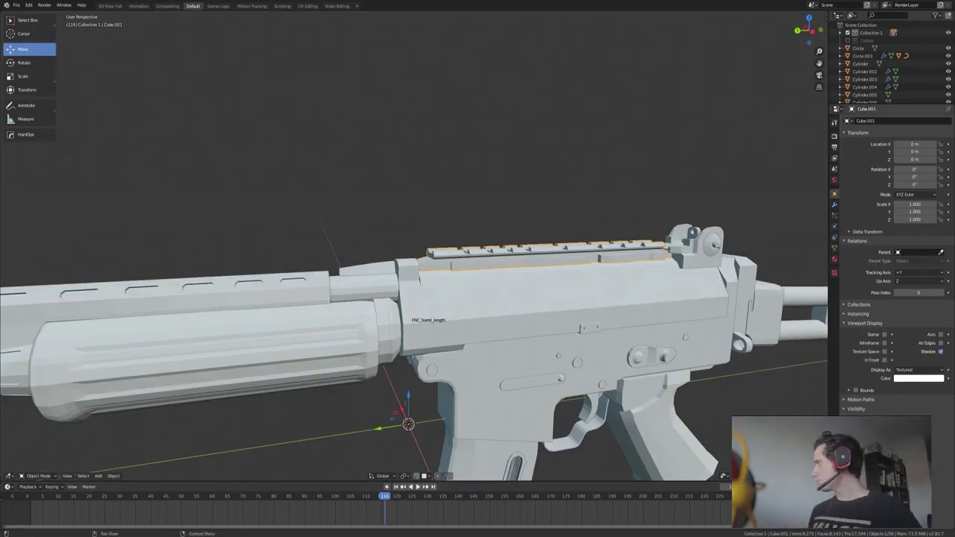
middle_drag(534, 330, 576, 278)
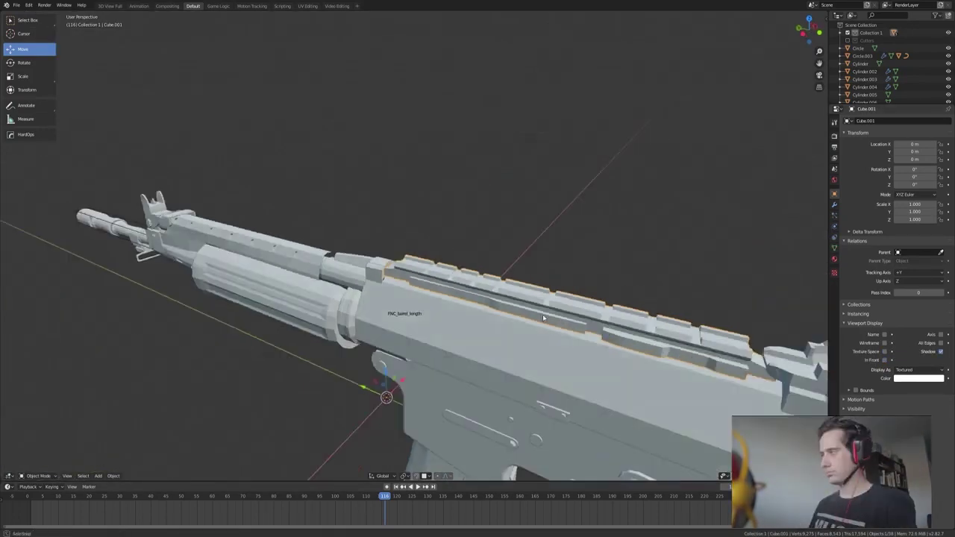
key(Tab)
View the rail from the side and zoom in on the receiver for the latch.
key(ctrl+KP_3)
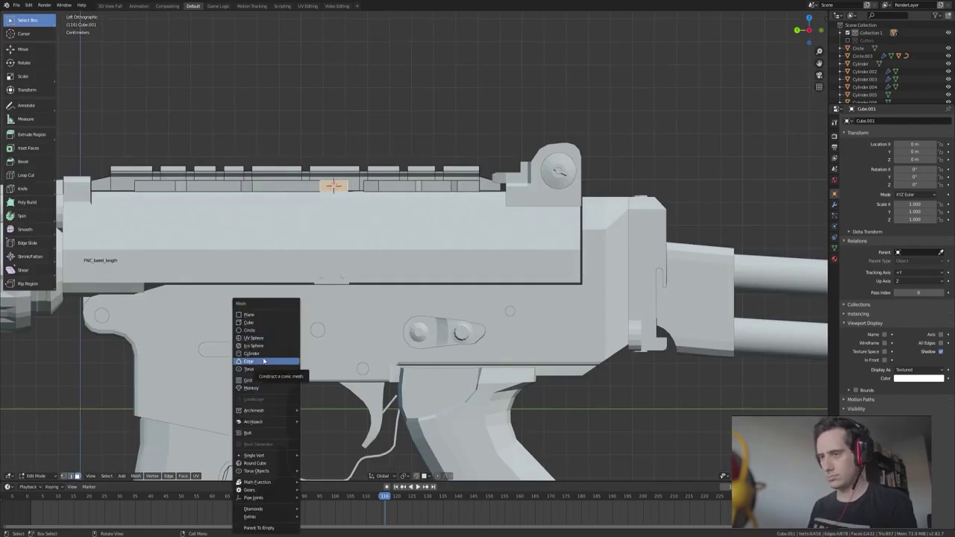
scroll(275, 142, up, 3)
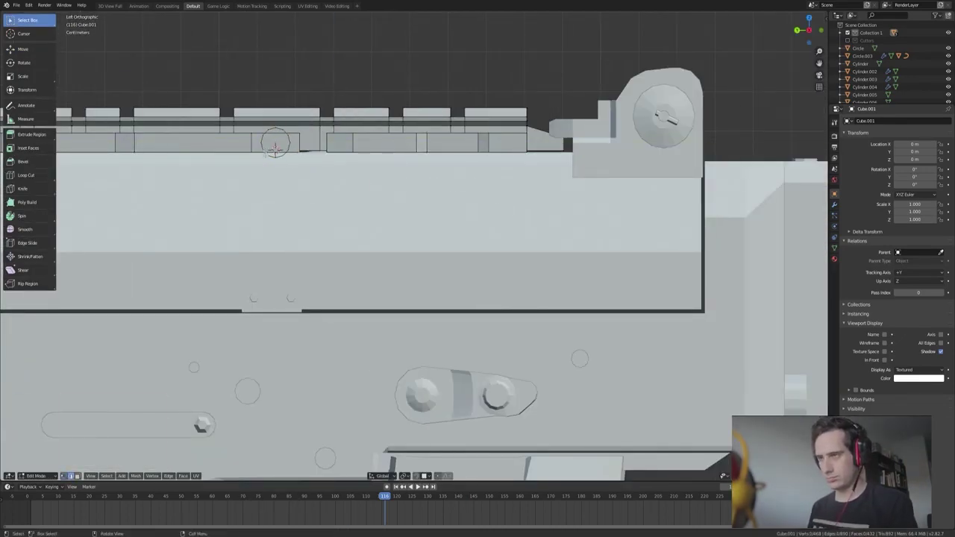
middle_drag(271, 174, 563, 253)
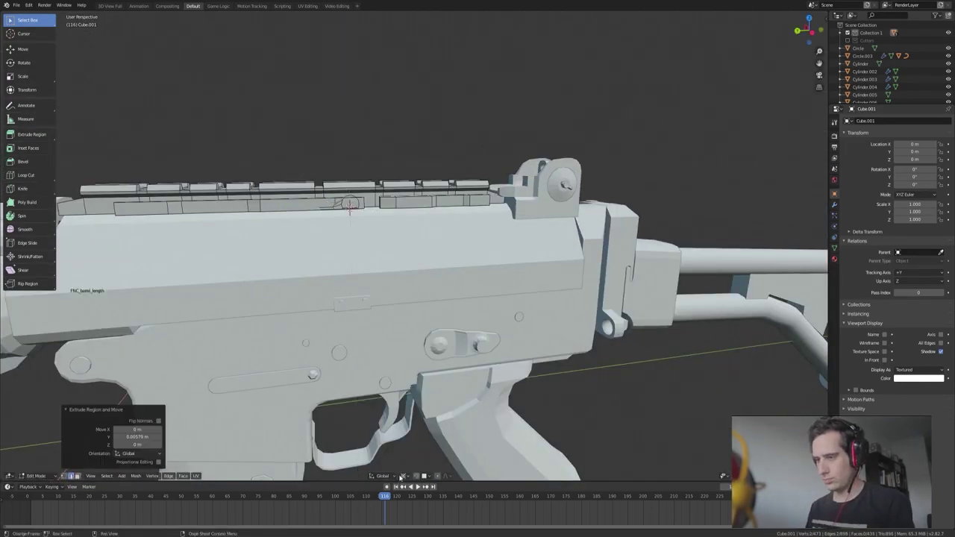
mouse_move(401, 447)
middle_down()
mouse_move(319, 195)
mouse_move(308, 236)
mouse_move(255, 253)
middle_up()
key(g)
key(x)
right_click(286, 216)
Slide the latch edges along the rail, merge vertices, and inset the faces.
key(g)
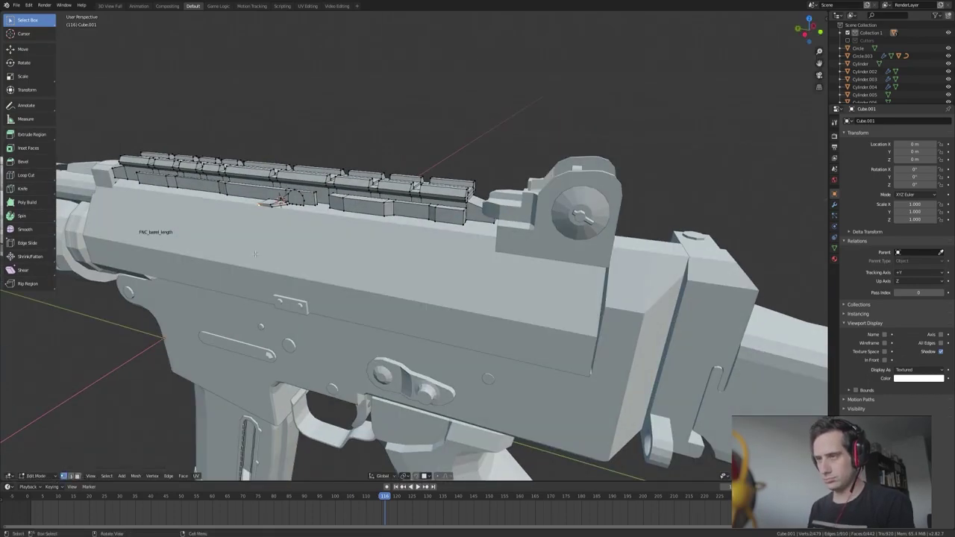
right_click(337, 233)
middle_drag(337, 232, 561, 326)
key(g)
key(g)
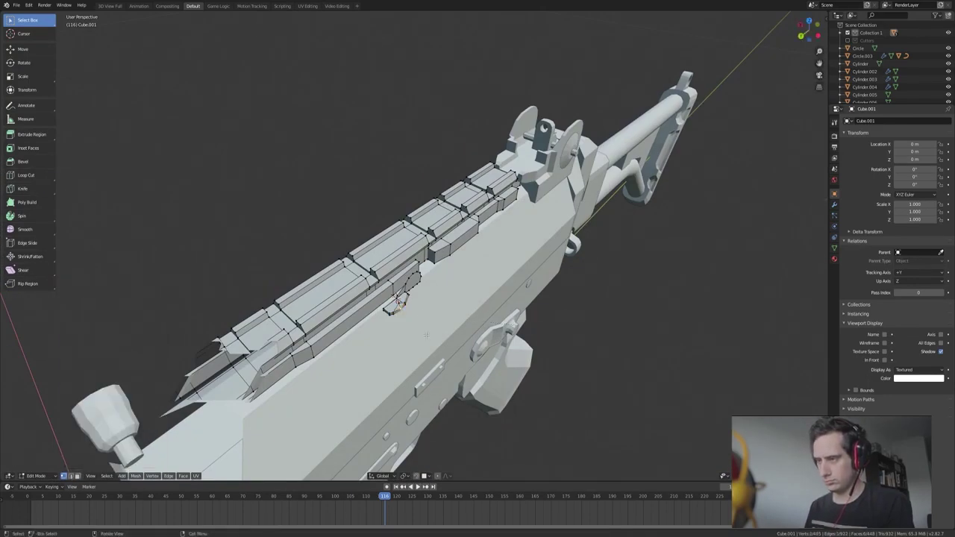
mouse_move(398, 301)
middle_down()
mouse_move(317, 217)
mouse_move(337, 207)
mouse_move(270, 202)
middle_up()
key(m)
key(i)
Move the latch geometry along X and inspect it around the receiver and stock.
mouse_move(58, 257)
middle_down()
mouse_move(224, 246)
mouse_move(418, 269)
middle_up()
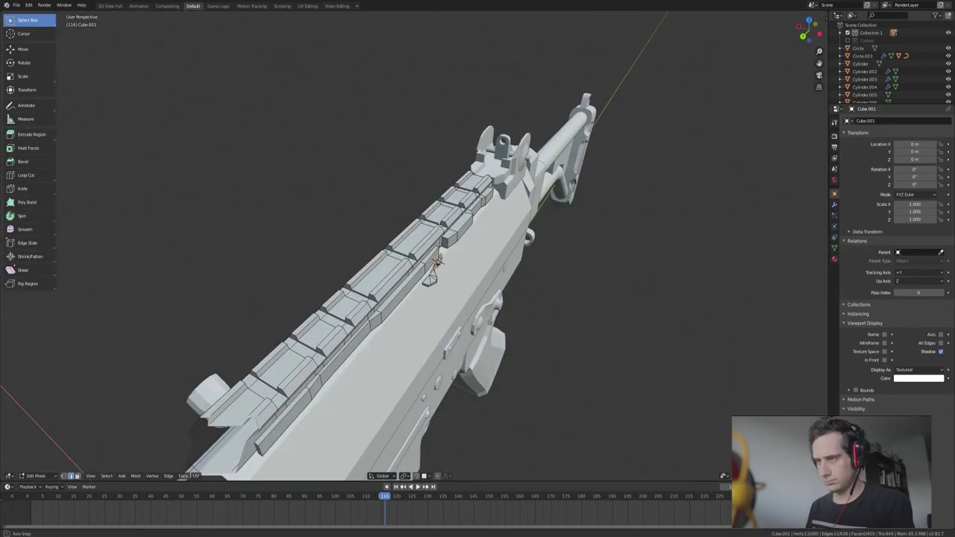
mouse_move(510, 272)
middle_down()
mouse_move(315, 366)
mouse_move(462, 204)
middle_up()
key(g)
key(x)
mouse_move(422, 260)
middle_down()
mouse_move(573, 236)
mouse_move(390, 395)
middle_up()
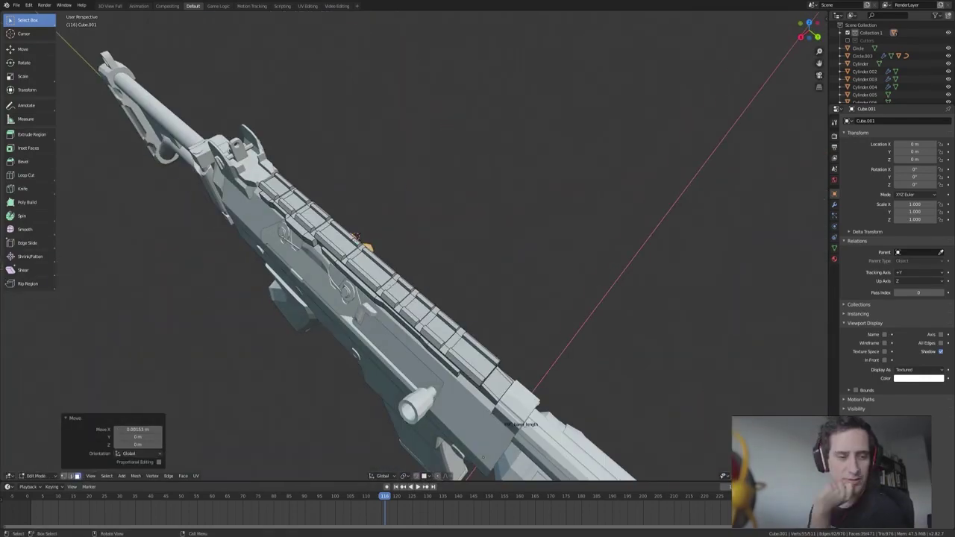
middle_drag(414, 282, 560, 288)
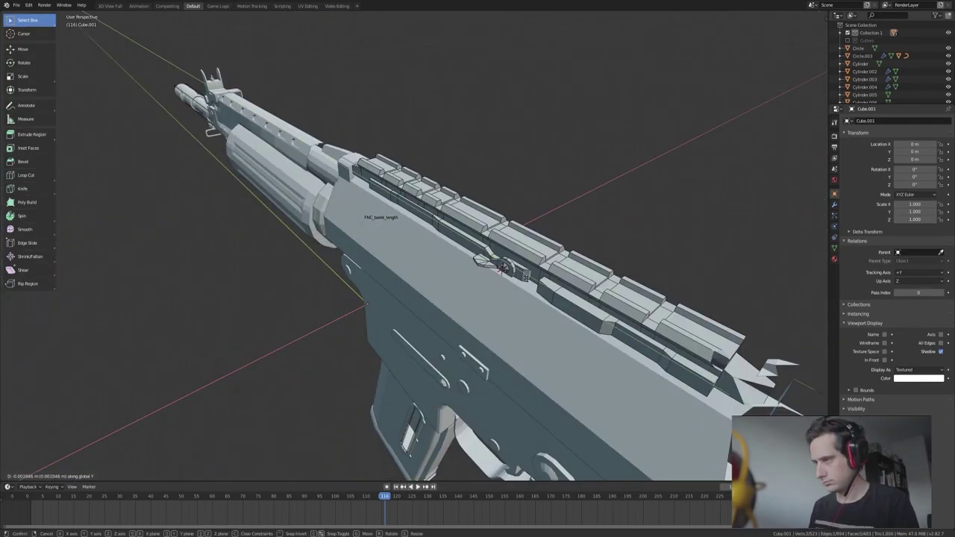
middle_drag(560, 289, 269, 363)
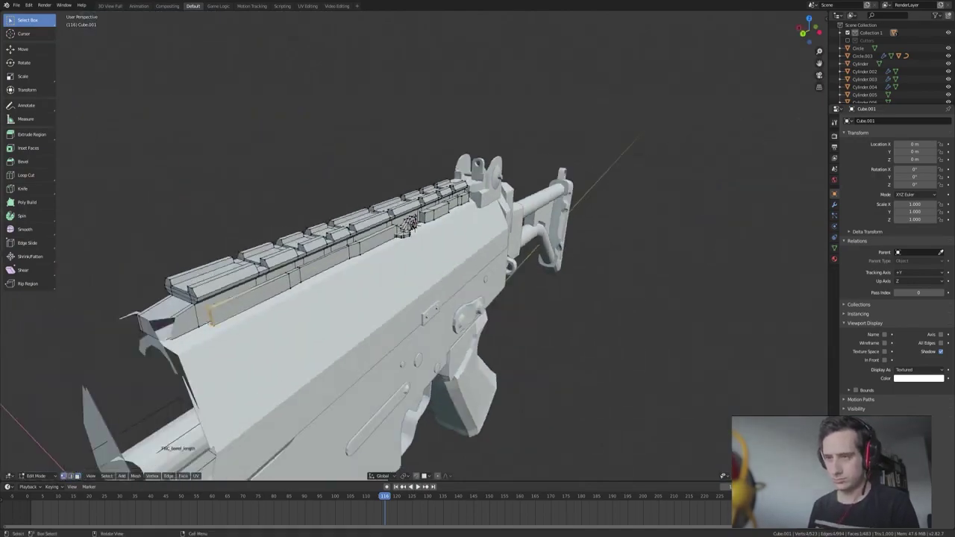
middle_drag(266, 312, 428, 291)
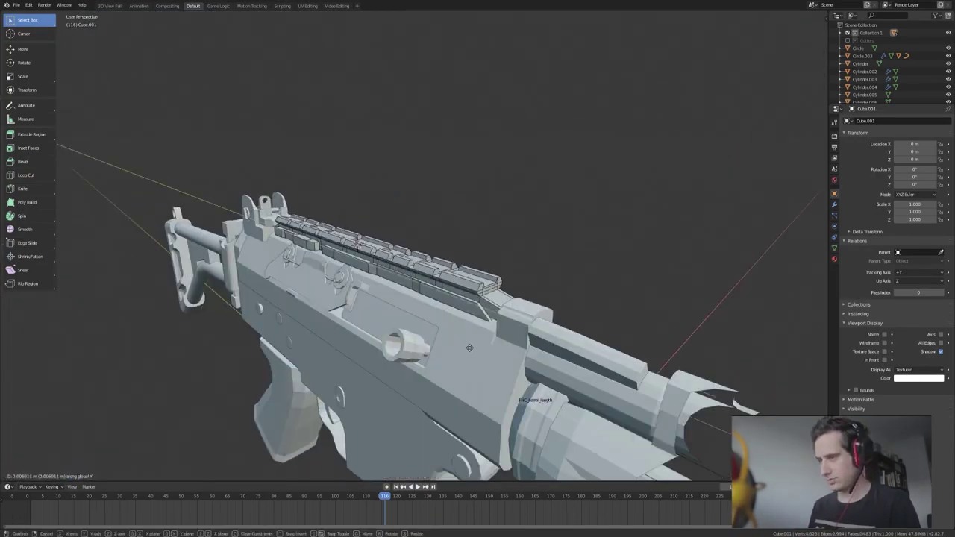
middle_drag(400, 321, 254, 326)
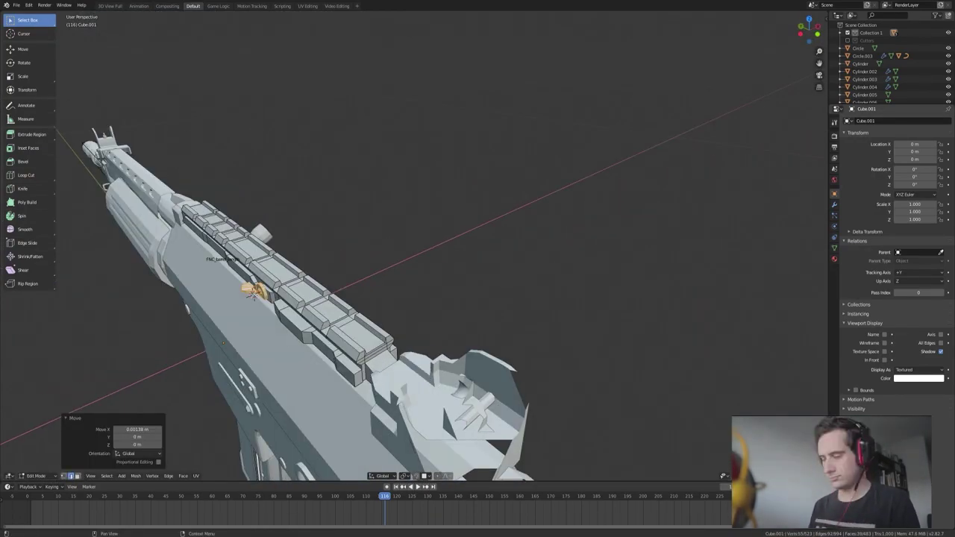
middle_drag(446, 206, 425, 330)
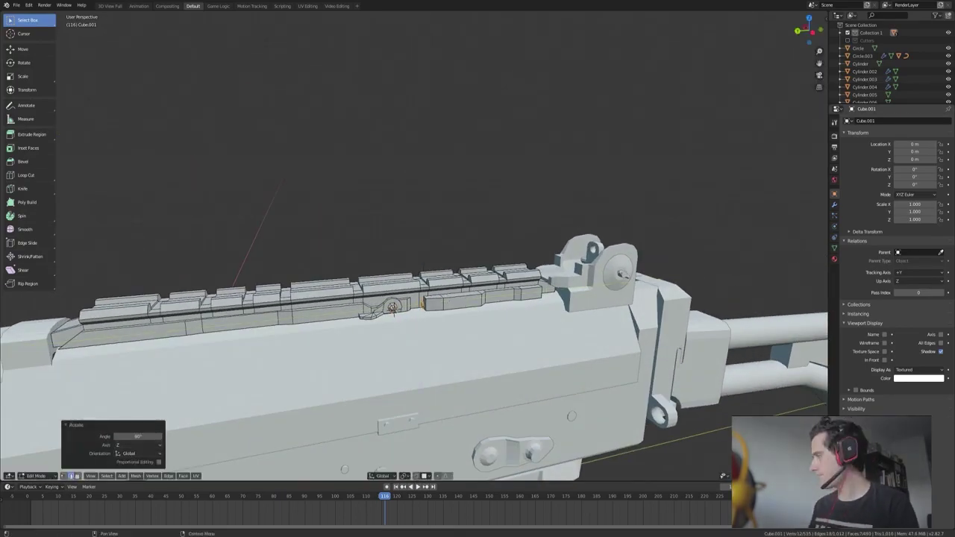
middle_drag(478, 305, 405, 316)
Extrude the latch outward and return to object mode.
key(e)
mouse_move(545, 309)
middle_down()
mouse_move(567, 321)
mouse_move(547, 349)
mouse_move(505, 348)
mouse_move(441, 371)
mouse_move(509, 322)
middle_up()
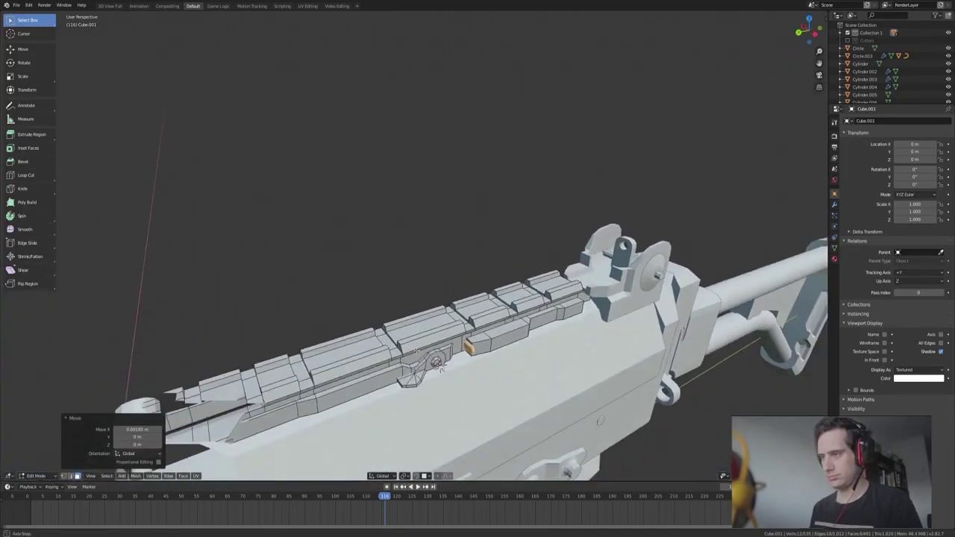
key(Tab)
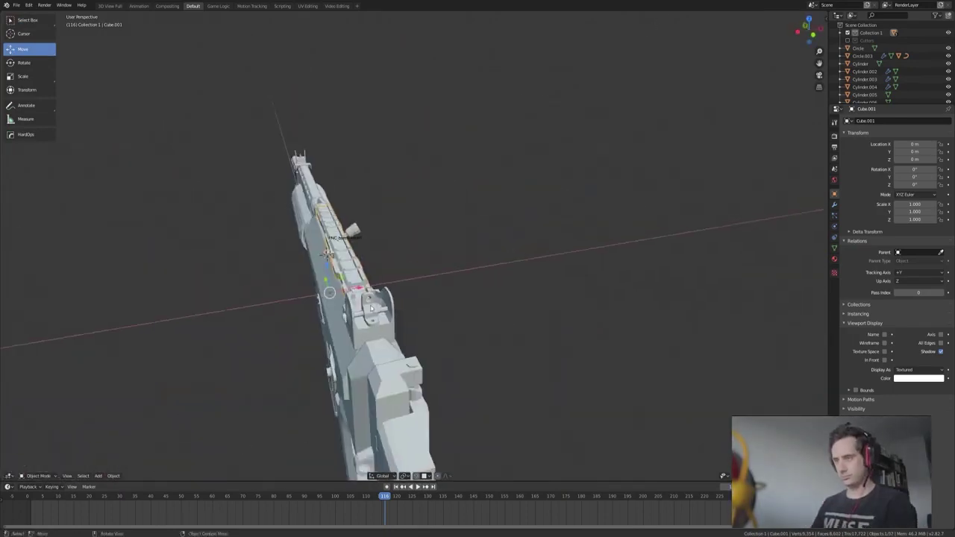
middle_drag(285, 262, 398, 322)
Select the round lever Cylinder.009 on the receiver and inspect its mesh up close.
key(Tab)
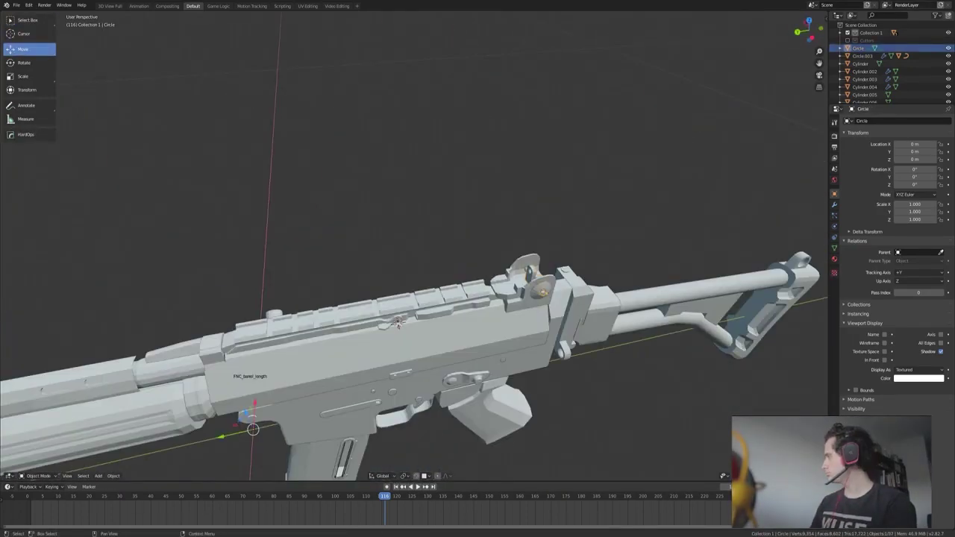
click(398, 323)
mouse_move(398, 323)
middle_down()
mouse_move(501, 288)
mouse_move(286, 213)
middle_up()
key(Tab)
scroll(501, 288, up, 3)
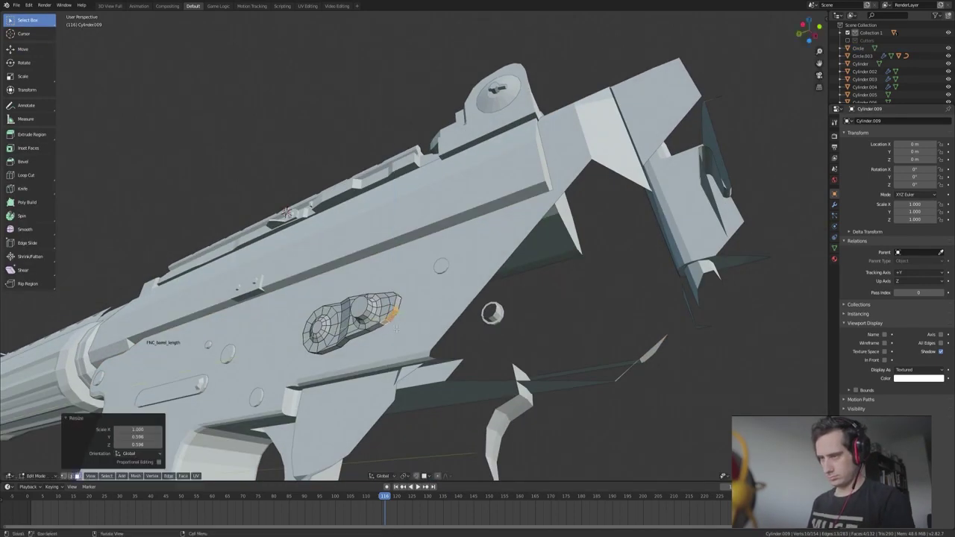
middle_drag(395, 322, 486, 314)
key(Tab)
scroll(418, 321, down, 3)
mouse_move(375, 225)
middle_down()
mouse_move(448, 252)
mouse_move(418, 336)
mouse_move(199, 367)
mouse_move(369, 363)
mouse_move(251, 352)
middle_up()
scroll(448, 252, up, 2)
Hide selected handguard geometry and check the barrel mesh in see-through view.
click(418, 336)
key(Tab)
key(h)
key(Tab)
key(alt+z)
click(443, 348)
key(Tab)
key(alt+z)
mouse_move(443, 348)
middle_down()
mouse_move(310, 364)
mouse_move(411, 328)
mouse_move(565, 417)
mouse_move(448, 335)
mouse_move(367, 246)
mouse_move(239, 276)
mouse_move(448, 314)
mouse_move(392, 224)
middle_up()
key(Tab)
Select the top rail faces of handguard Cylinder.003 and move them along Z.
click(311, 364)
key(Tab)
Subdivide the handguard's top vent faces, then return to object mode.
key(Tab)
key(Tab)
key(alt+z)
drag(392, 224, 682, 341)
key(alt+z)
key(g)
key(z)
click(674, 322)
mouse_move(675, 322)
middle_down()
mouse_move(522, 336)
mouse_move(448, 314)
middle_up()
key(alt+z)
drag(389, 273, 709, 299)
key(alt+z)
mouse_move(709, 298)
middle_down()
mouse_move(423, 268)
mouse_move(447, 298)
mouse_move(486, 313)
middle_up()
key(Tab)
click(864, 79)
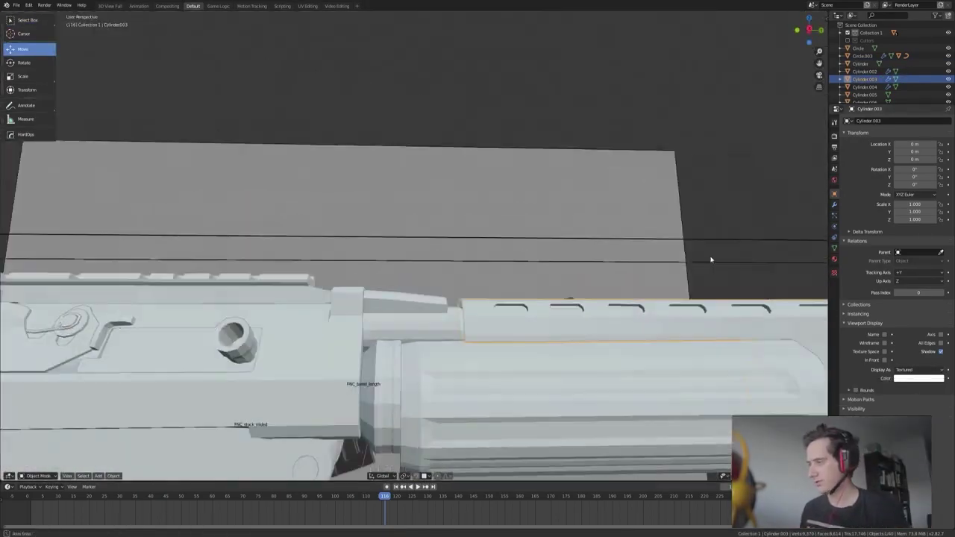
key(Tab)
mouse_move(448, 314)
middle_down()
mouse_move(480, 325)
mouse_move(378, 306)
middle_up()
right_click(378, 306)
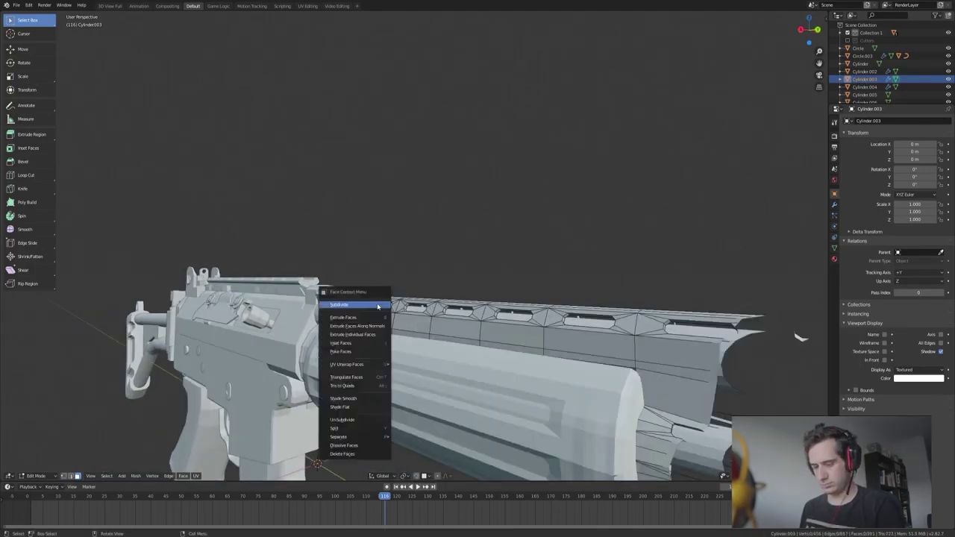
middle_drag(800, 337, 463, 388)
scroll(464, 387, up, 3)
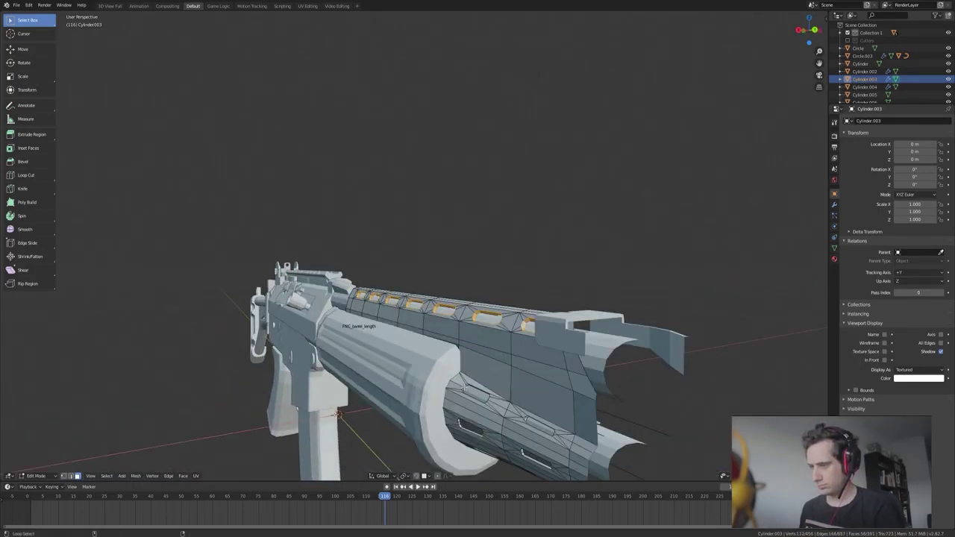
mouse_move(430, 314)
middle_down()
mouse_move(599, 234)
mouse_move(470, 345)
mouse_move(363, 267)
mouse_move(706, 276)
mouse_move(522, 246)
mouse_move(653, 235)
middle_up()
key(Tab)
key(Tab)
key(Tab)
scroll(705, 276, down, 3)
Show the hidden high-poly rifle copy and hide the Low_poly collection.
click(653, 236)
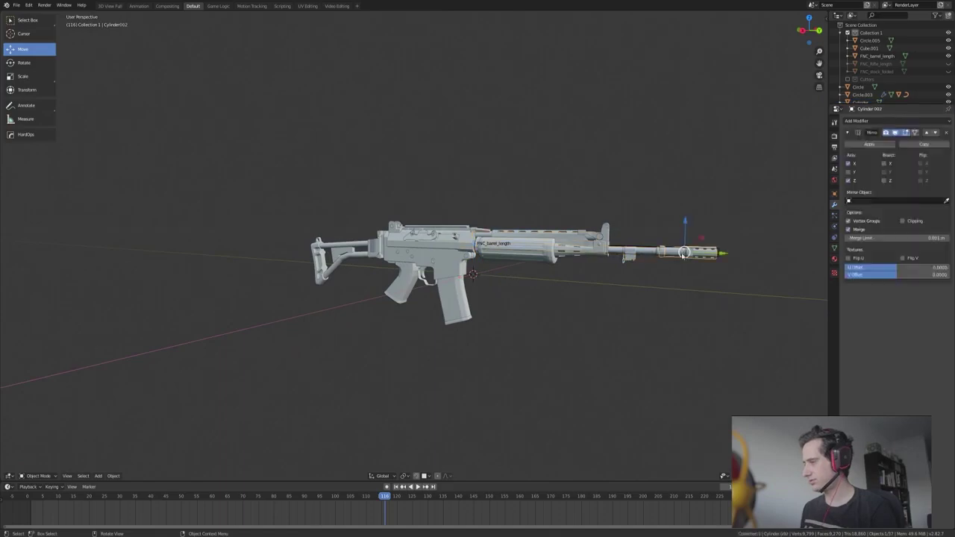
middle_drag(665, 276, 552, 241)
scroll(552, 242, up, 2)
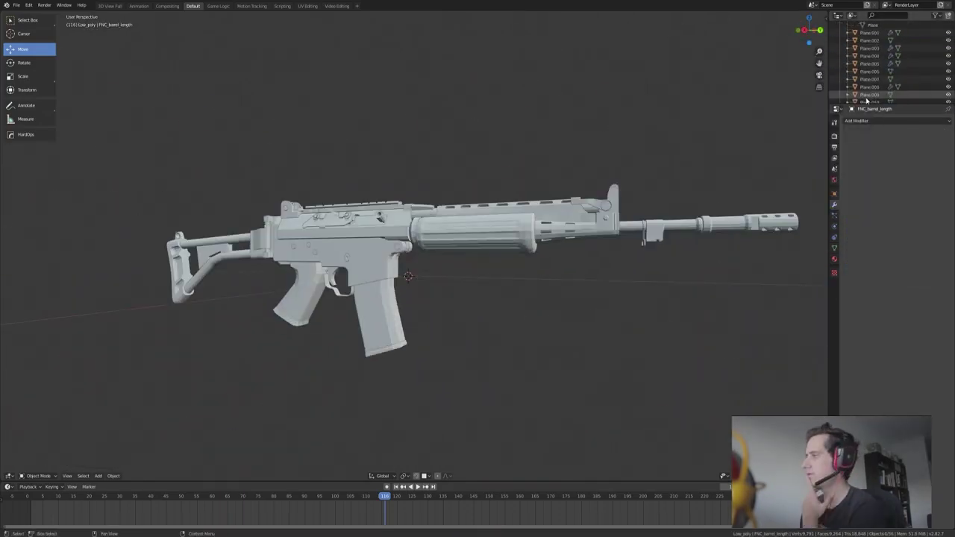
click(869, 49)
key(a)
middle_drag(523, 247, 695, 231)
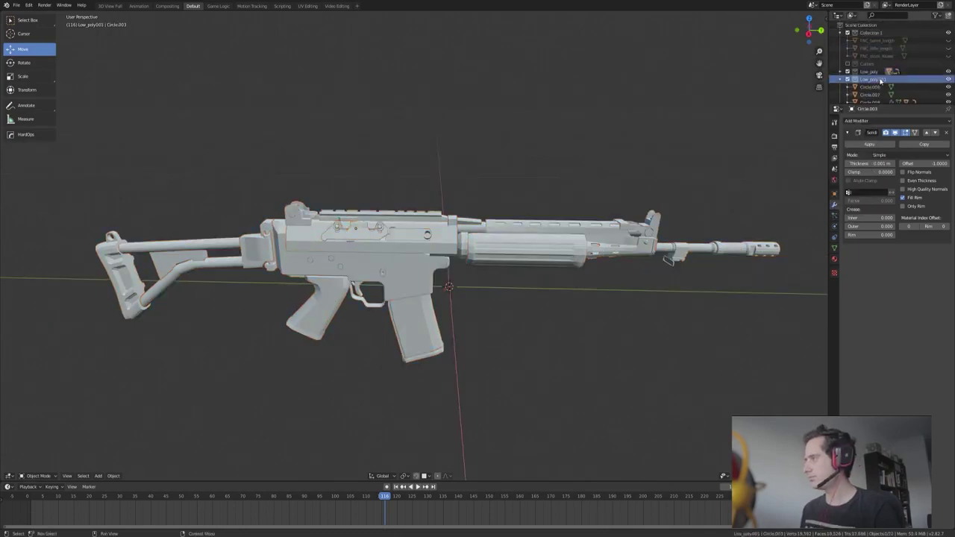
drag(893, 67, 893, 72)
middle_drag(572, 233, 523, 273)
scroll(537, 254, up, 2)
click(523, 273)
click(894, 72)
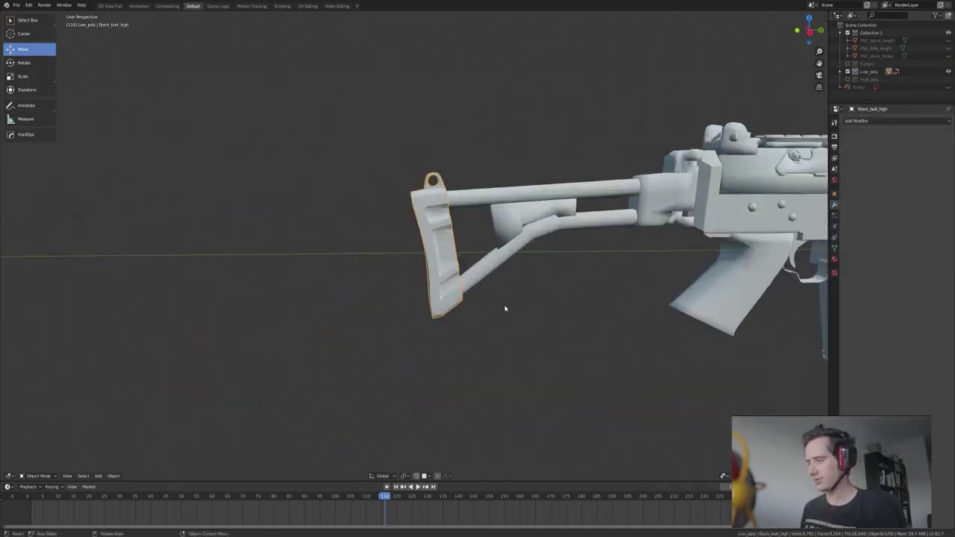
Turn off Auto Smooth on the magazine and add a Weighted Normal modifier to Cylinder.
click(849, 263)
mouse_move(547, 226)
middle_down()
mouse_move(486, 248)
mouse_move(718, 234)
middle_up()
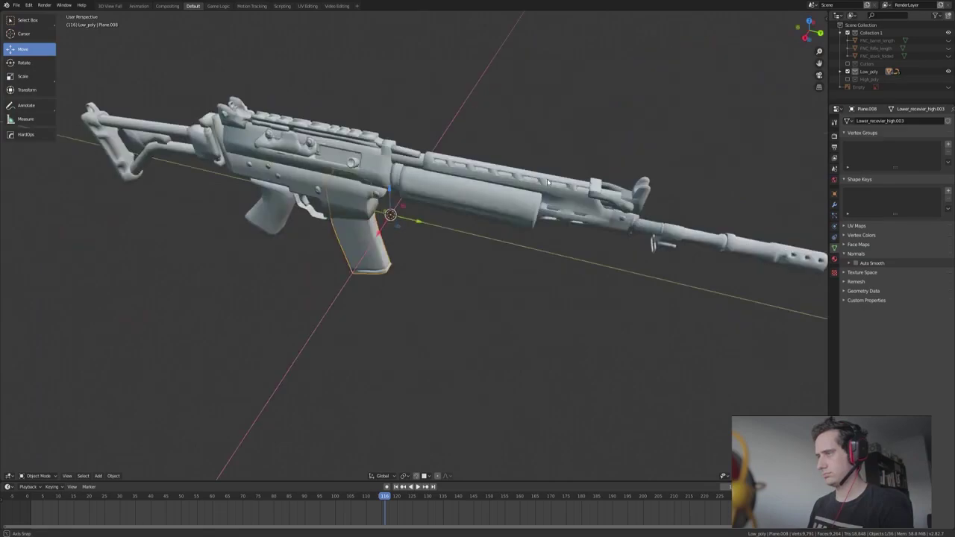
click(462, 172)
click(834, 204)
click(896, 121)
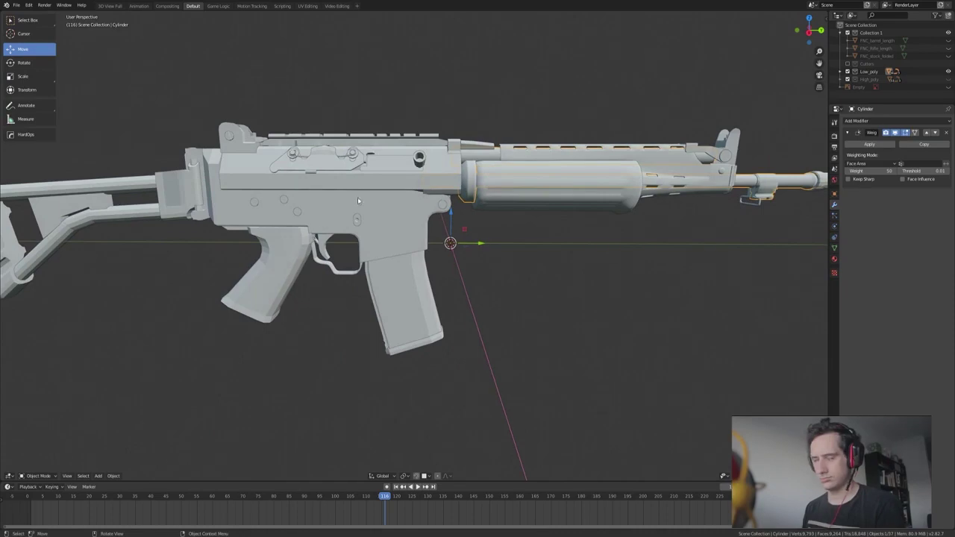
key(Tab)
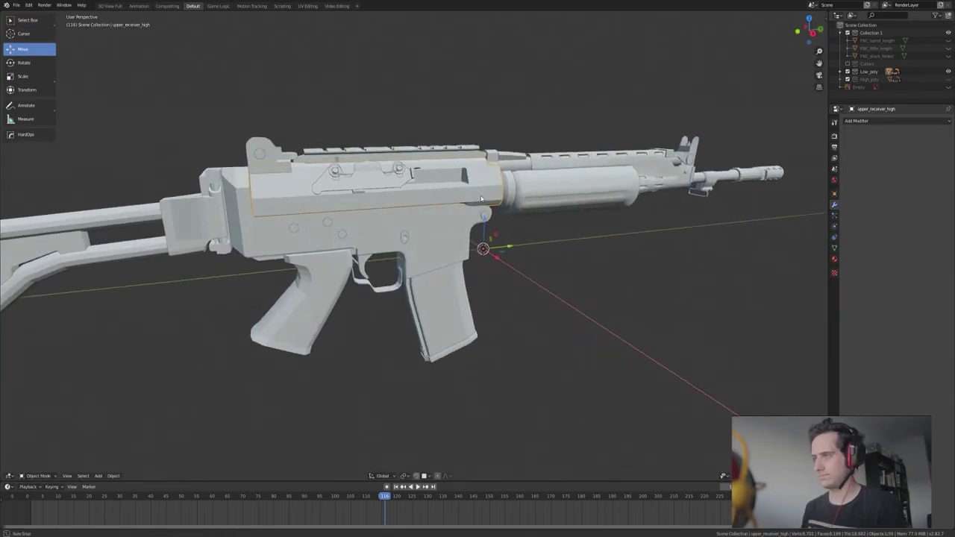
Delete the receiver's slot face and extrude its edges inward.
middle_drag(481, 198, 522, 209)
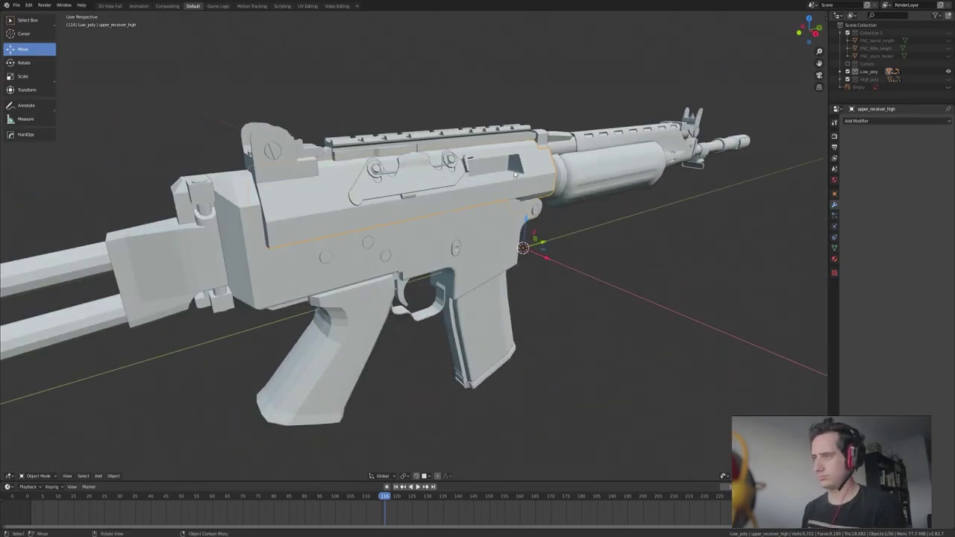
key(Tab)
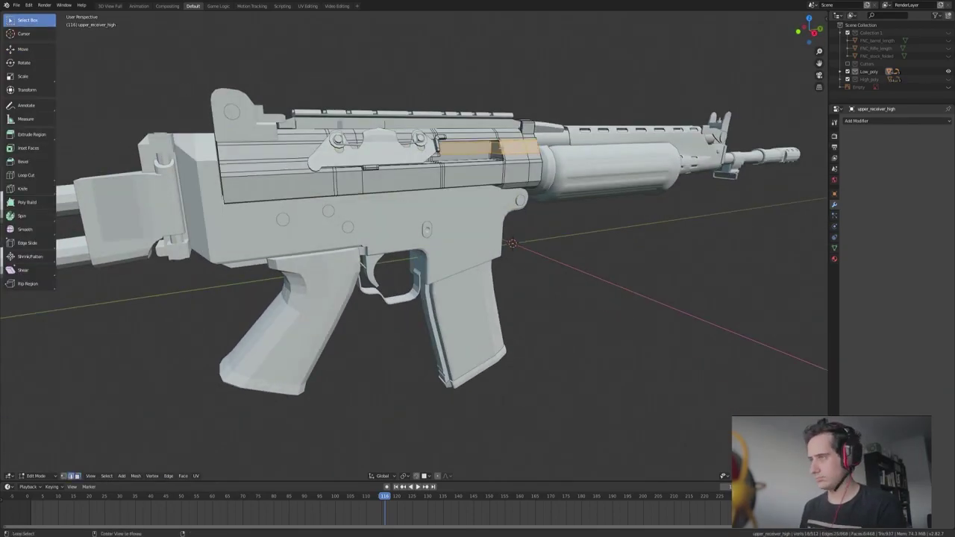
middle_drag(500, 149, 523, 157)
key(3)
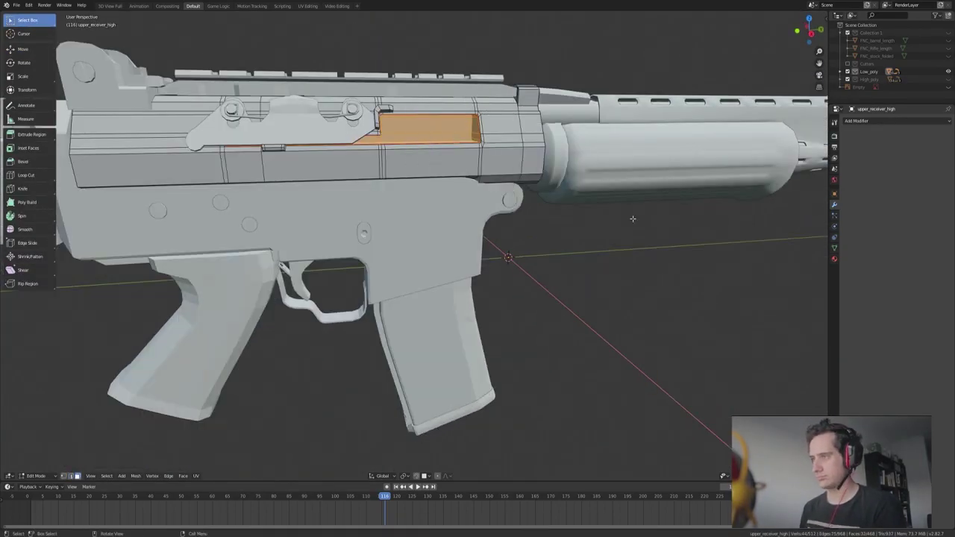
key(h)
mouse_move(537, 208)
middle_down()
mouse_move(546, 192)
mouse_move(581, 203)
middle_up()
key(alt+z)
key(alt+z)
key(alt+z)
middle_drag(559, 87, 485, 134)
key(alt+z)
key(e)
click(477, 140)
key(g)
click(418, 149)
key(alt+z)
Nudge the recessed slot geometry slightly along Z and return to object mode.
middle_drag(388, 157, 321, 170)
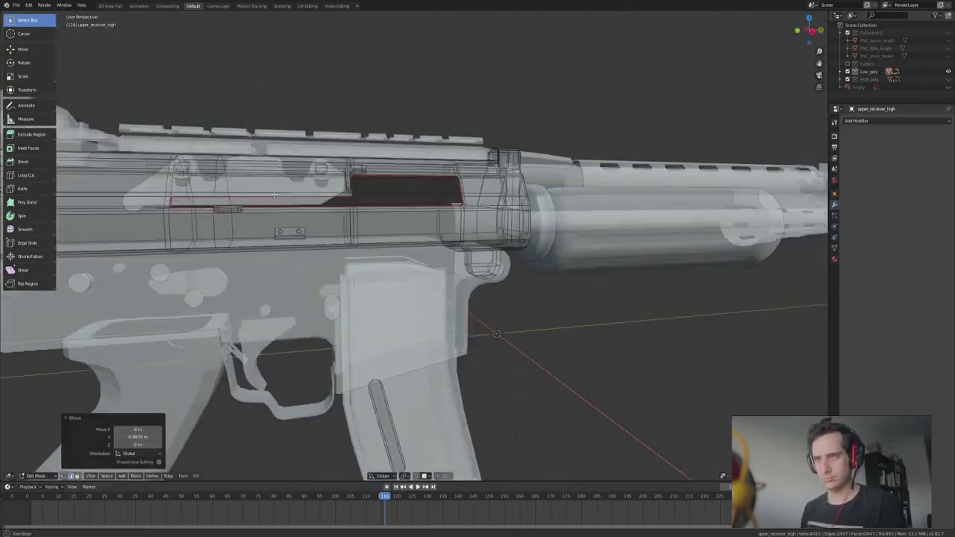
key(alt+z)
mouse_move(274, 194)
middle_down()
mouse_move(415, 132)
mouse_move(298, 165)
middle_up()
key(KP_3)
middle_drag(144, 194, 235, 209)
key(alt+z)
key(alt+z)
key(g)
key(z)
click(235, 209)
scroll(235, 209, down, 3)
scroll(235, 209, down, 2)
key(Tab)
Move the low-poly cylinder's selection along X and flatten it to 0 on X.
click(597, 195)
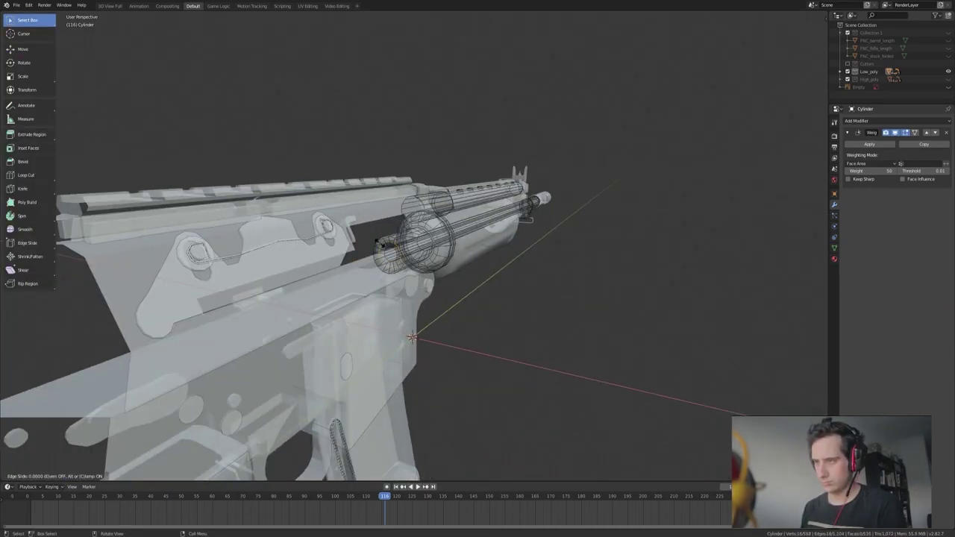
mouse_move(447, 246)
middle_down()
mouse_move(527, 224)
mouse_move(448, 231)
mouse_move(522, 224)
mouse_move(517, 216)
mouse_move(448, 231)
mouse_move(486, 161)
middle_up()
key(Tab)
key(alt+z)
key(g)
key(x)
key(alt+z)
key(alt+z)
key(s)
key(x)
key(0)
key(Return)
key(Tab)
key(alt+z)
key(alt+z)
key(alt+z)
scroll(435, 234, up, 2)
Move the ejection-port part along Y so it sits in the recessed slot.
click(486, 161)
click(441, 182)
mouse_move(440, 182)
middle_down()
mouse_move(388, 194)
mouse_move(448, 187)
mouse_move(418, 171)
mouse_move(478, 149)
mouse_move(470, 135)
middle_up()
drag(470, 134, 459, 107)
scroll(462, 119, up, 2)
key(Tab)
shift+middle_drag(459, 107, 478, 149)
scroll(478, 223, down, 4)
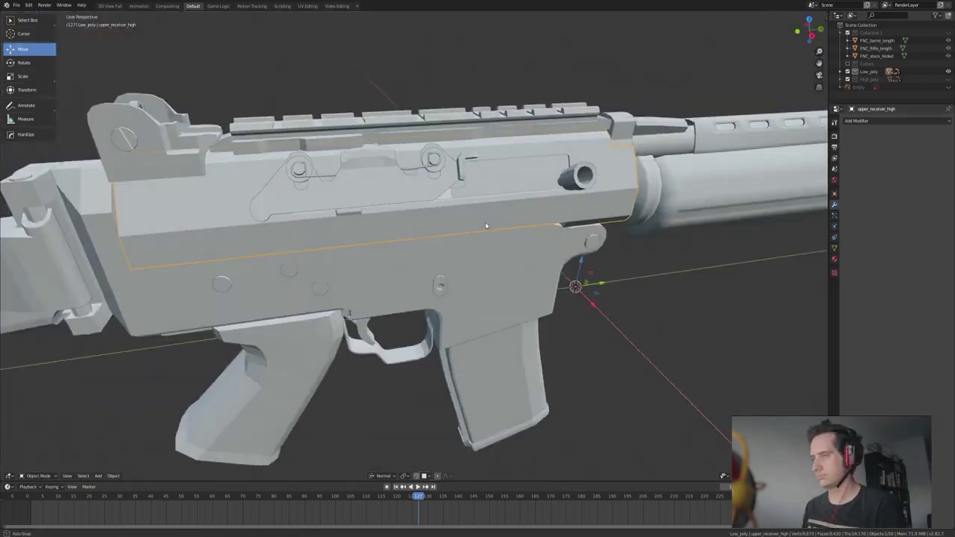
middle_drag(478, 224, 463, 149)
Select the foregrip, then the pistol grip, and look at the grip up close.
click(463, 97)
mouse_move(463, 98)
middle_down()
mouse_move(614, 221)
mouse_move(488, 239)
mouse_move(448, 269)
middle_up()
scroll(448, 269, down, 3)
click(619, 258)
scroll(541, 328, up, 5)
middle_drag(619, 258, 541, 328)
scroll(541, 328, down, 4)
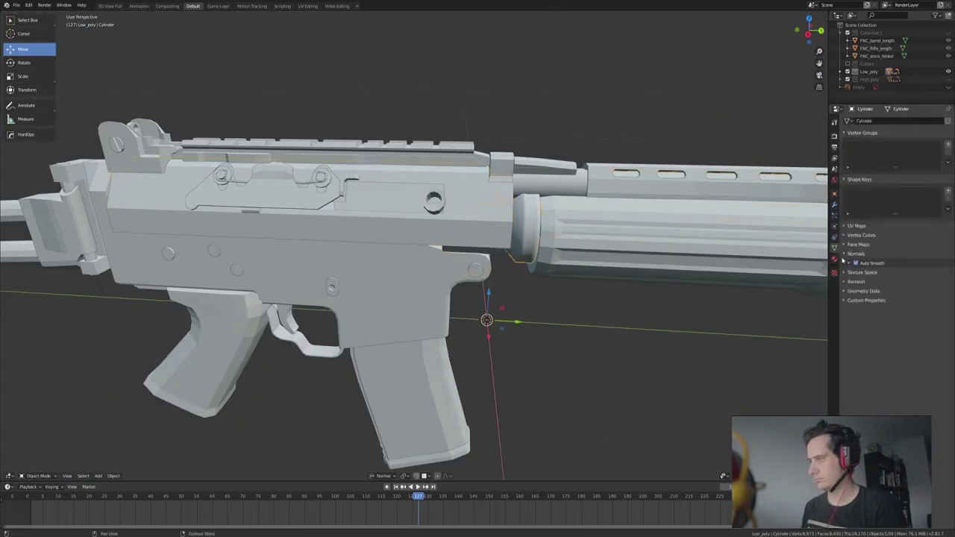
Select the barrel cylinder, then delete and restore the low-poly rifle parts.
scroll(540, 328, down, 3)
click(376, 225)
middle_drag(376, 225, 341, 219)
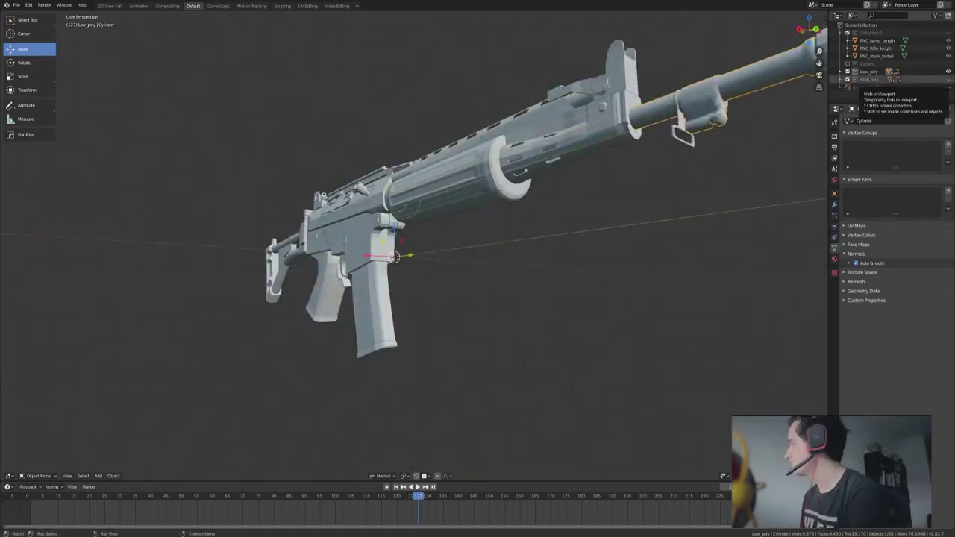
key(Delete)
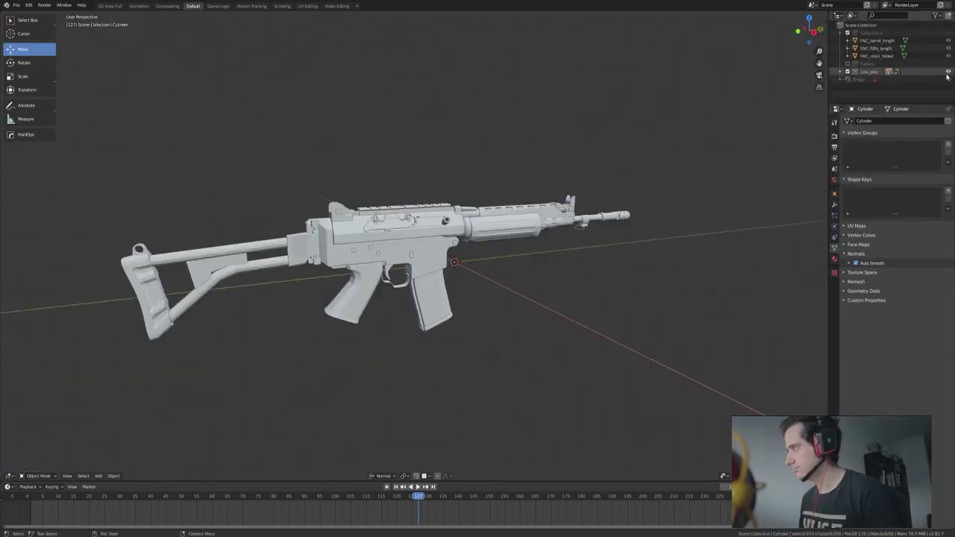
key(ctrl+z)
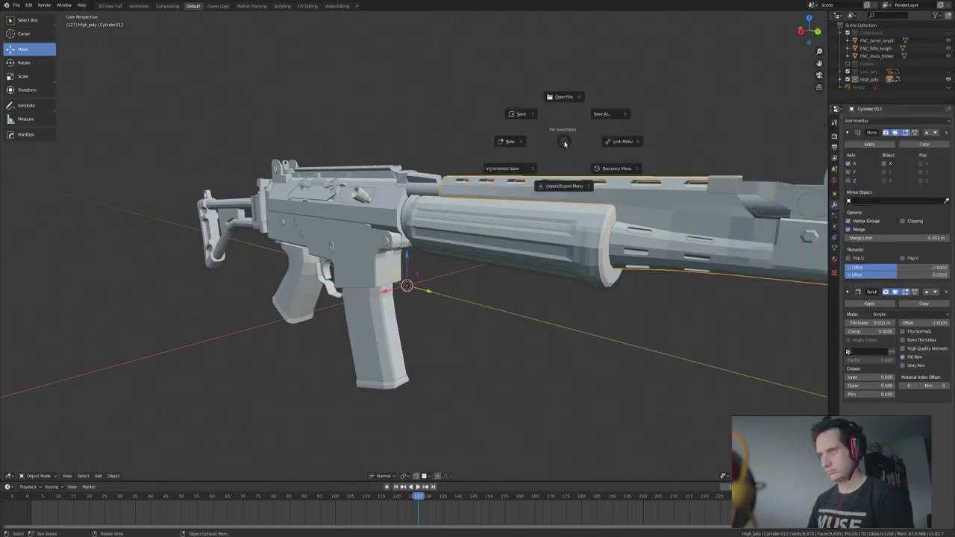
Add a Bevel modifier to the high-poly handguard.
click(856, 120)
click(791, 153)
middle_drag(629, 90, 567, 104)
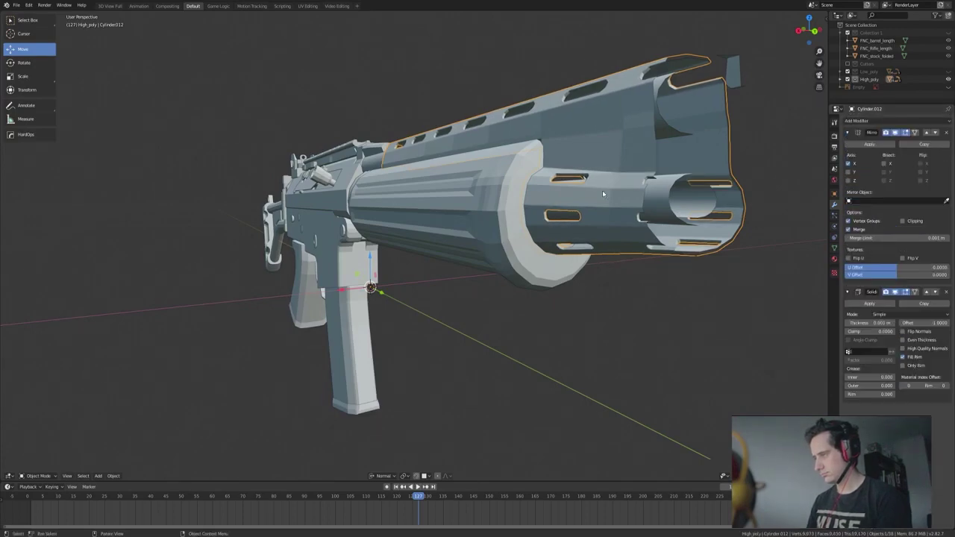
key(ctrl+b)
mouse_move(603, 194)
middle_down()
mouse_move(613, 295)
mouse_move(893, 355)
middle_up()
key(ctrl+z)
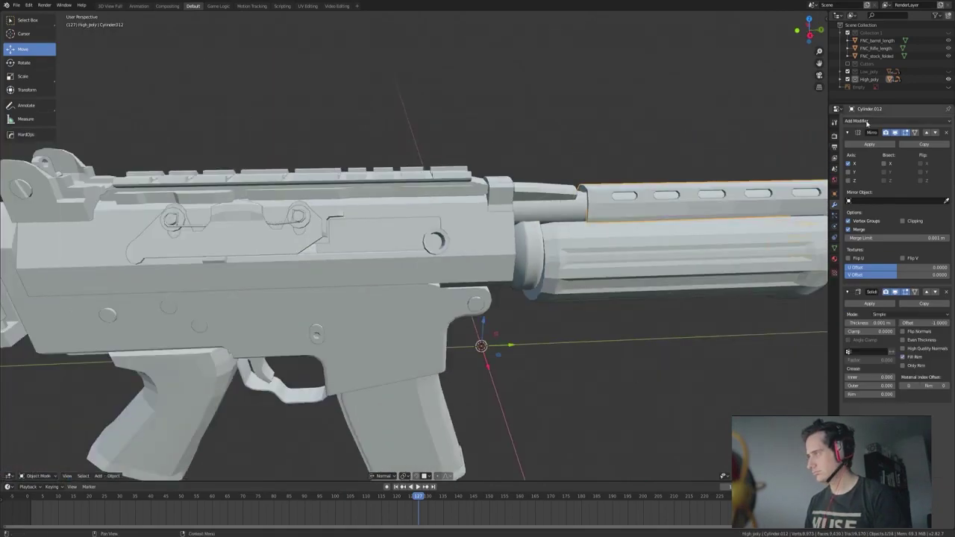
mouse_move(691, 286)
middle_down()
mouse_move(677, 250)
mouse_move(681, 350)
middle_up()
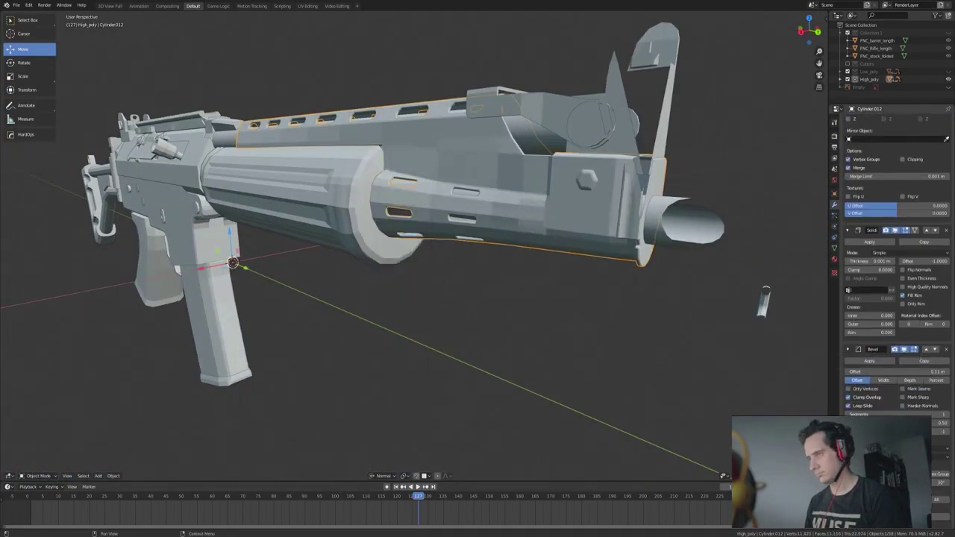
middle_drag(764, 298, 652, 330)
Inspect the handguard's edges in edit mode using wireframe shading and the edge options.
key(Tab)
scroll(855, 267, down, 3)
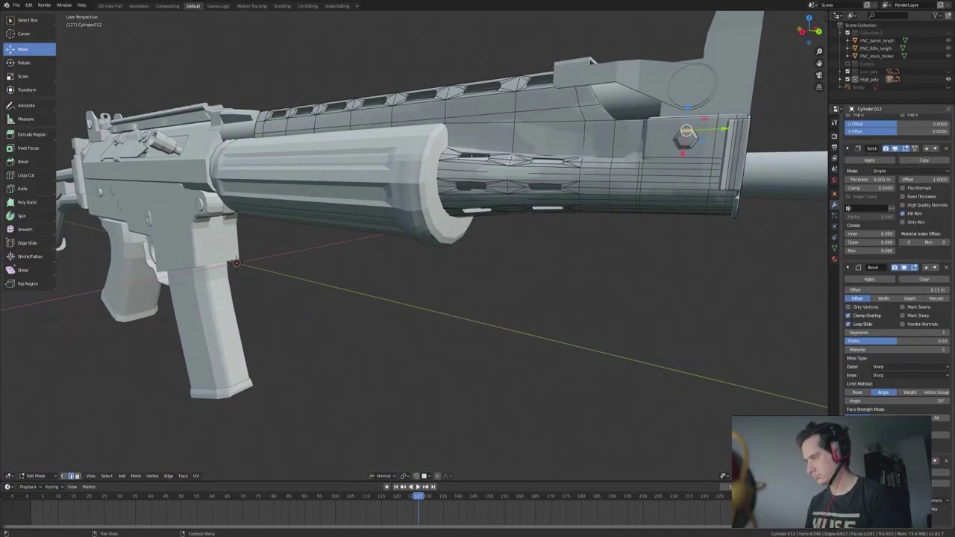
scroll(854, 267, up, 3)
mouse_move(672, 239)
middle_down()
mouse_move(728, 202)
mouse_move(285, 287)
middle_up()
scroll(728, 201, up, 2)
scroll(727, 202, down, 5)
key(shift+z)
key(ctrl+e)
key(Tab)
key(shift+z)
Apply subdivision smoothing to the handguard from the object context menu.
mouse_move(491, 288)
middle_down()
mouse_move(478, 291)
mouse_move(522, 284)
middle_up()
mouse_move(421, 307)
middle_down()
mouse_move(578, 138)
mouse_move(523, 209)
mouse_move(494, 279)
middle_up()
key(Tab)
right_click(494, 279)
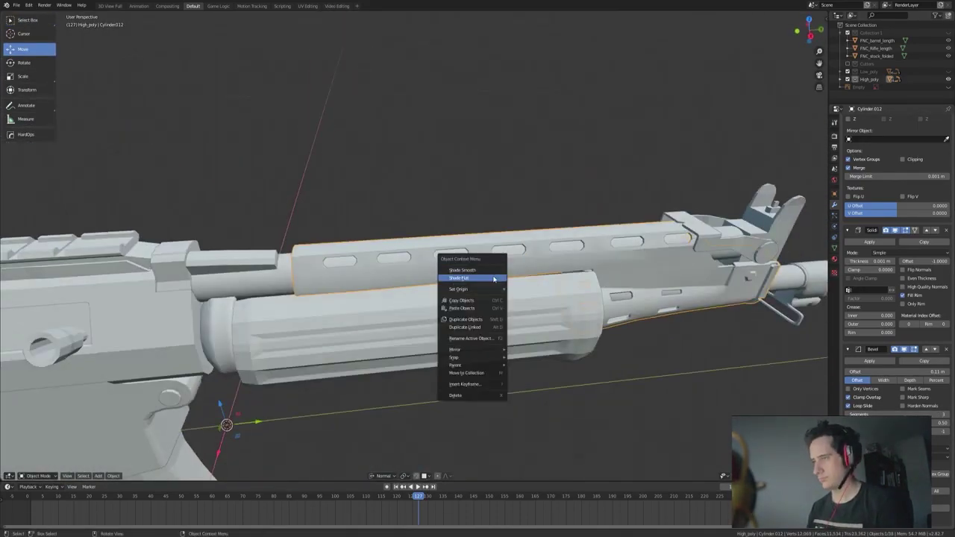
click(750, 211)
Bevel the handguard's top edge loop in edit mode.
mouse_move(747, 224)
middle_down()
mouse_move(625, 249)
mouse_move(729, 336)
middle_up()
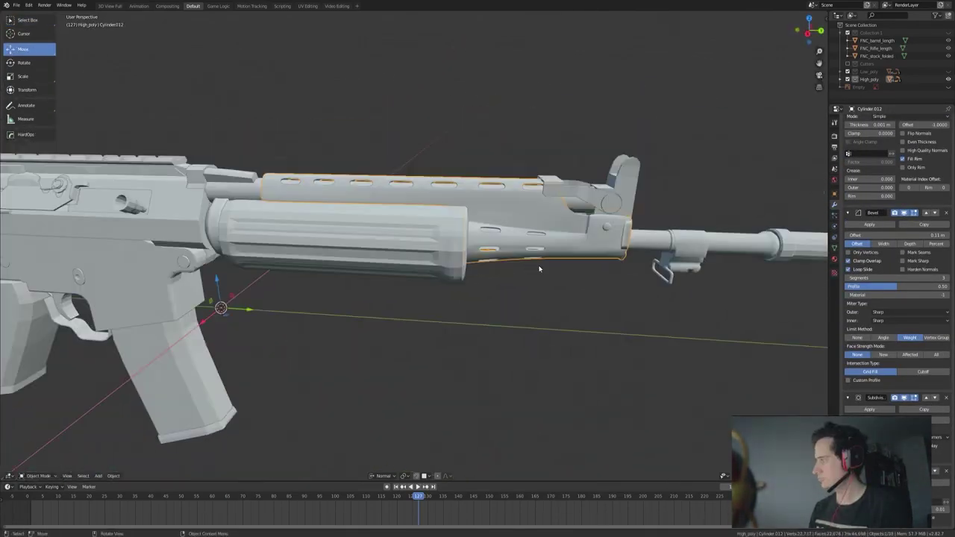
middle_drag(539, 269, 523, 246)
key(Tab)
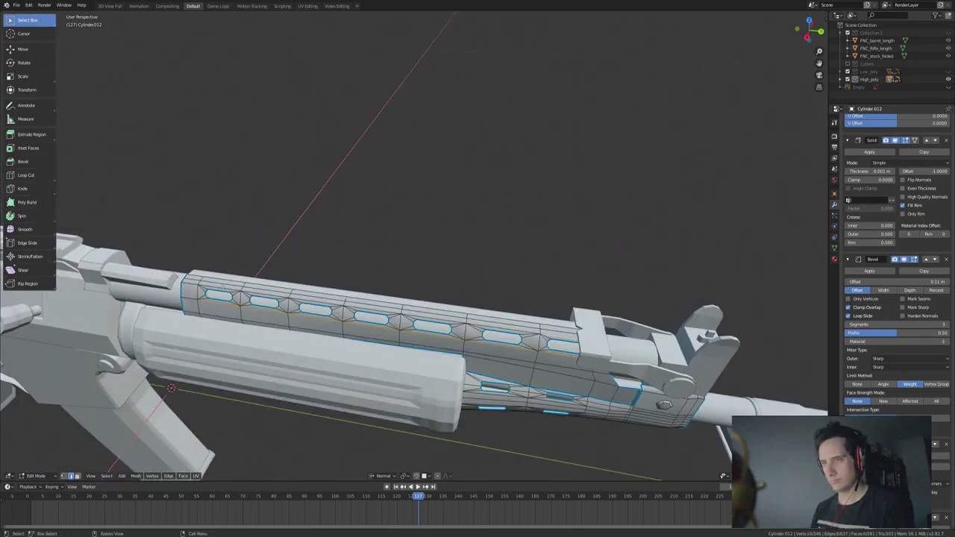
key(ctrl+b)
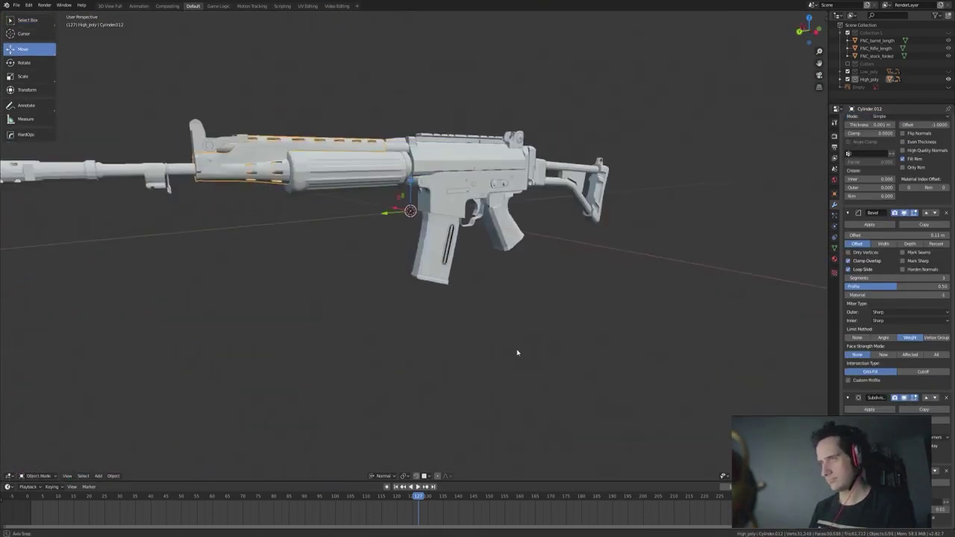
middle_drag(517, 352, 472, 341)
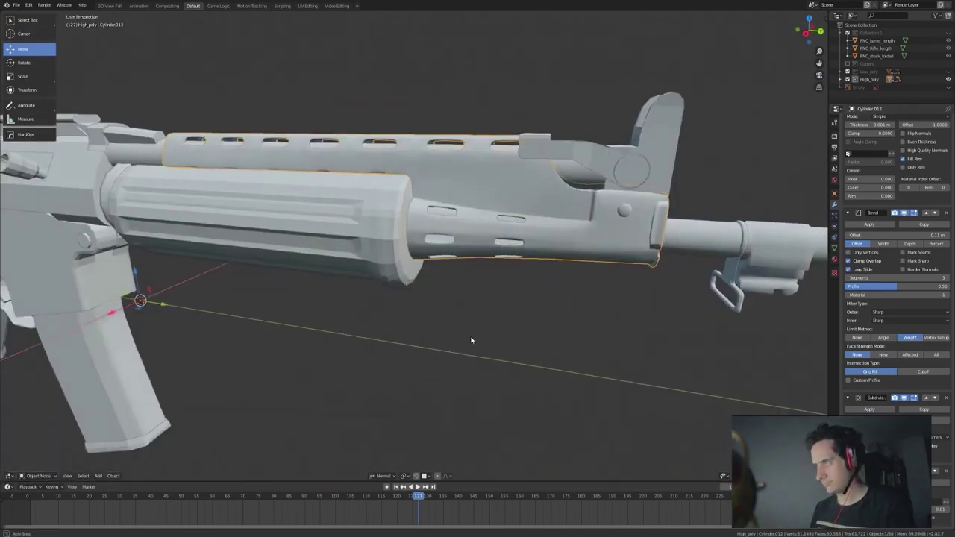
key(Tab)
middle_drag(472, 341, 437, 235)
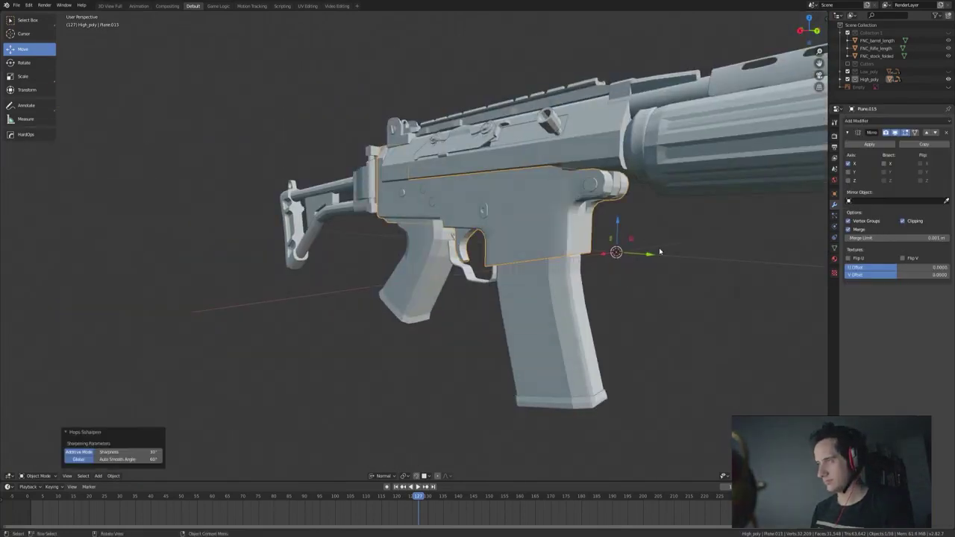
Orbit around the lower receiver and try a G move on its selected geometry.
middle_drag(544, 97, 562, 97)
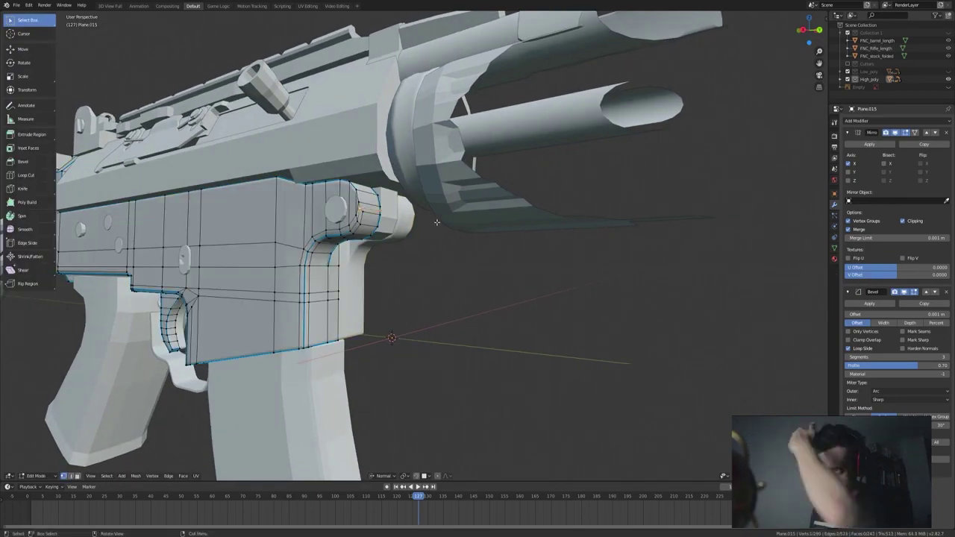
key(g)
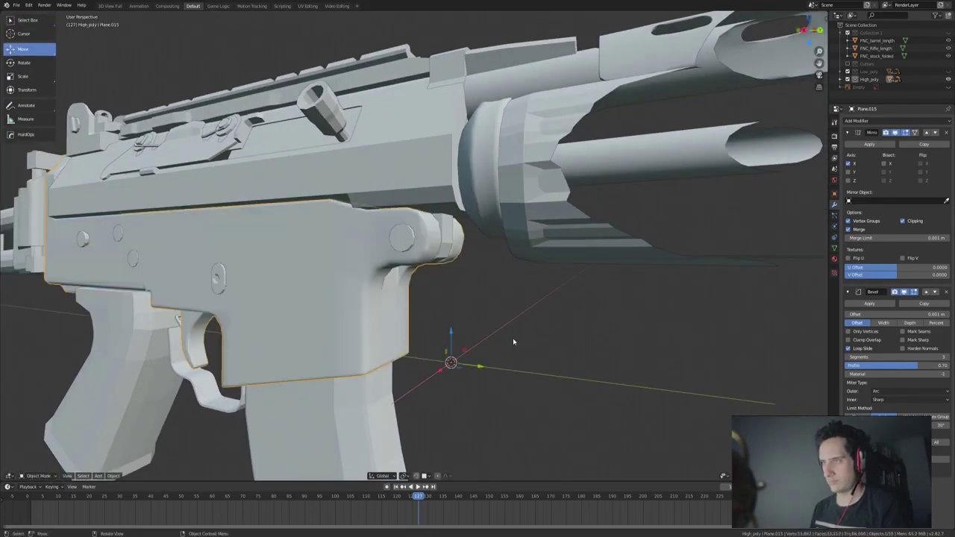
key(Escape)
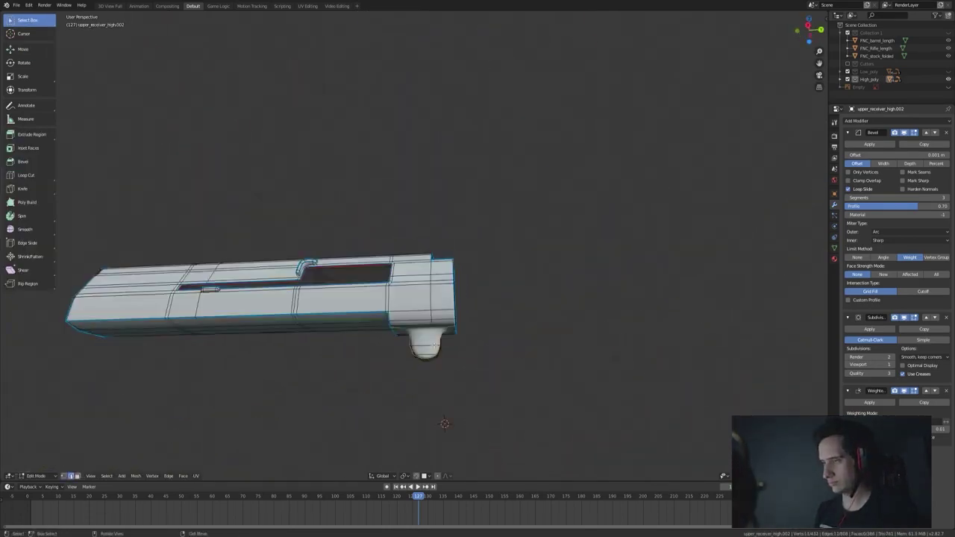
Set the Bevel Width Type to Width to fix the rear sight, then select the next part.
mouse_move(415, 314)
middle_down()
mouse_move(435, 394)
mouse_move(462, 438)
middle_up()
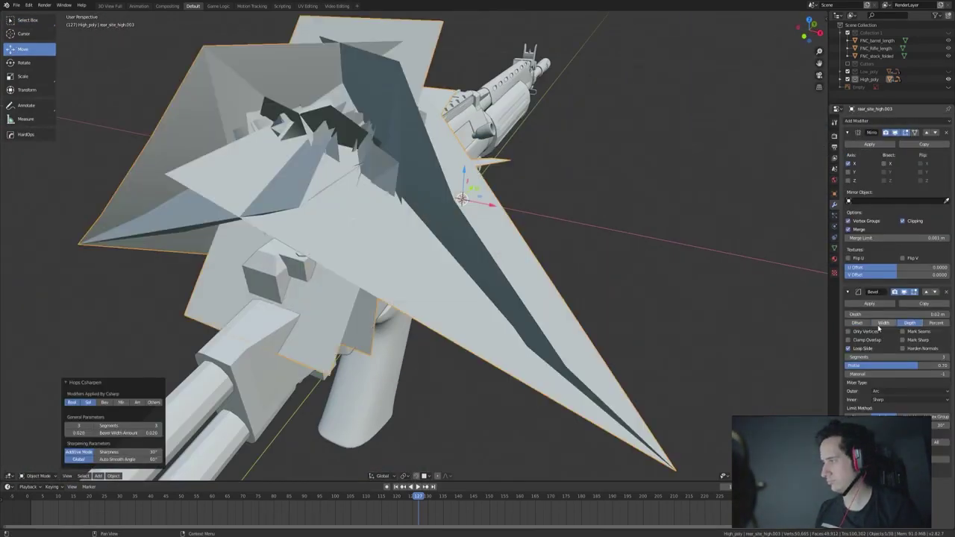
click(882, 324)
click(227, 334)
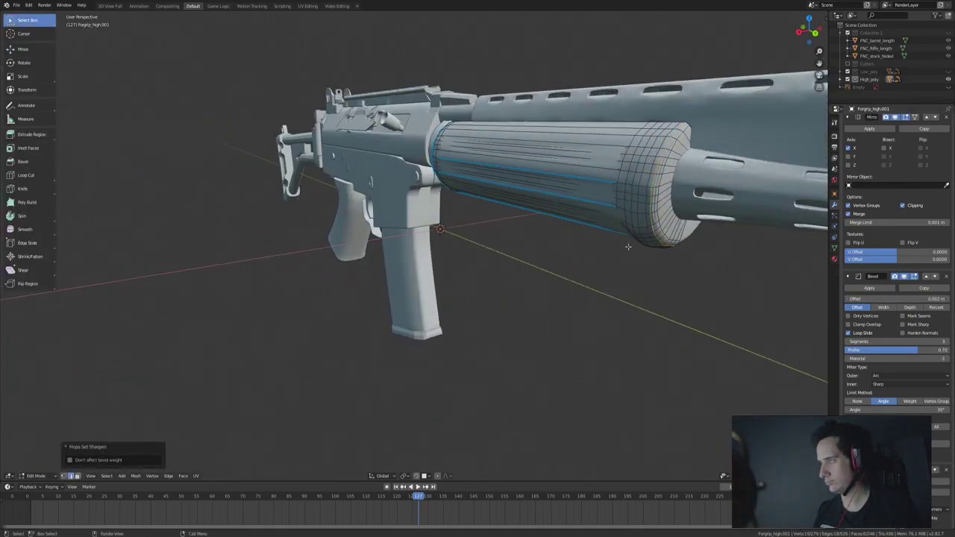
Add one loop cut around the middle of the foregrip and return to object mode.
middle_drag(713, 212, 448, 367)
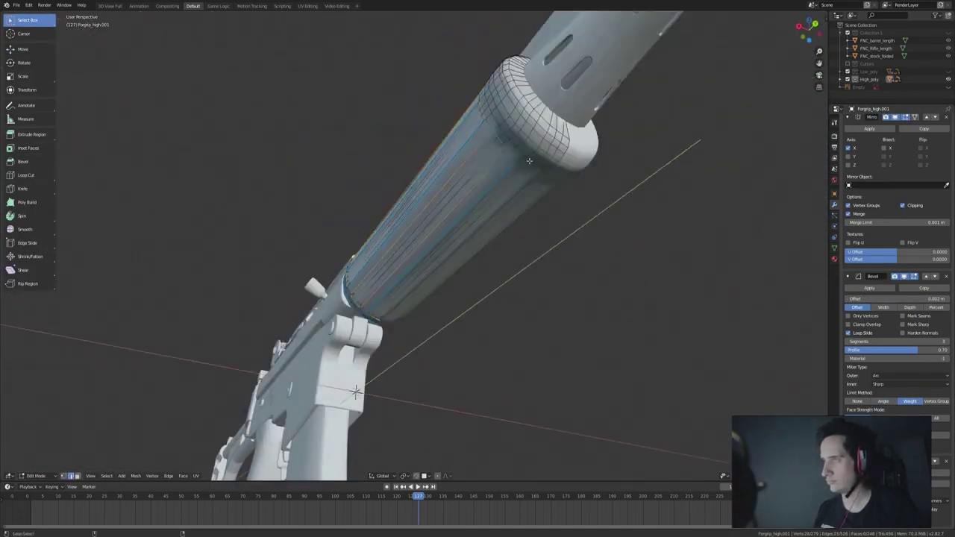
key(ctrl+r)
click(357, 295)
mouse_move(357, 296)
middle_down()
mouse_move(585, 207)
mouse_move(439, 289)
mouse_move(500, 288)
middle_up()
key(Tab)
Toggle edit mode and select another cylinder part of the rifle.
key(Tab)
middle_drag(670, 322, 522, 313)
key(Tab)
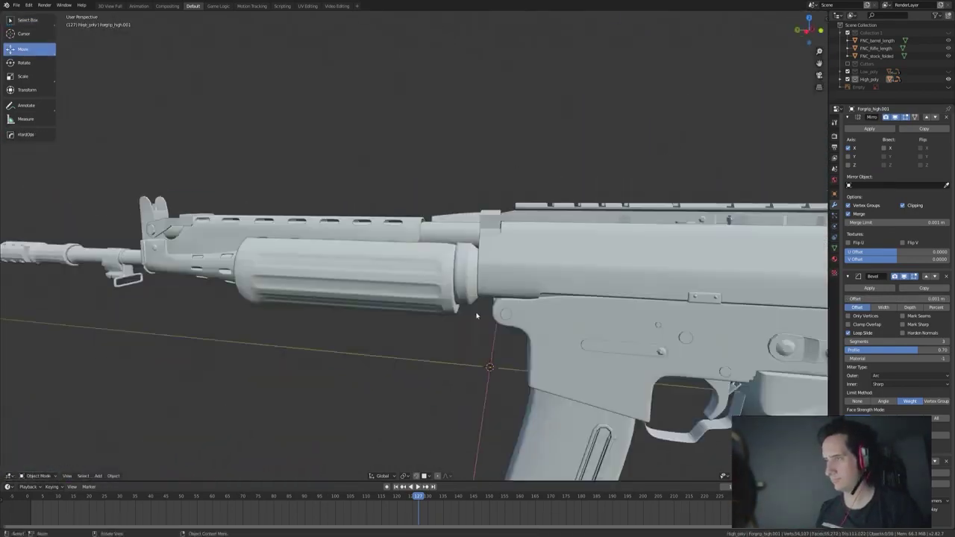
click(459, 224)
key(Tab)
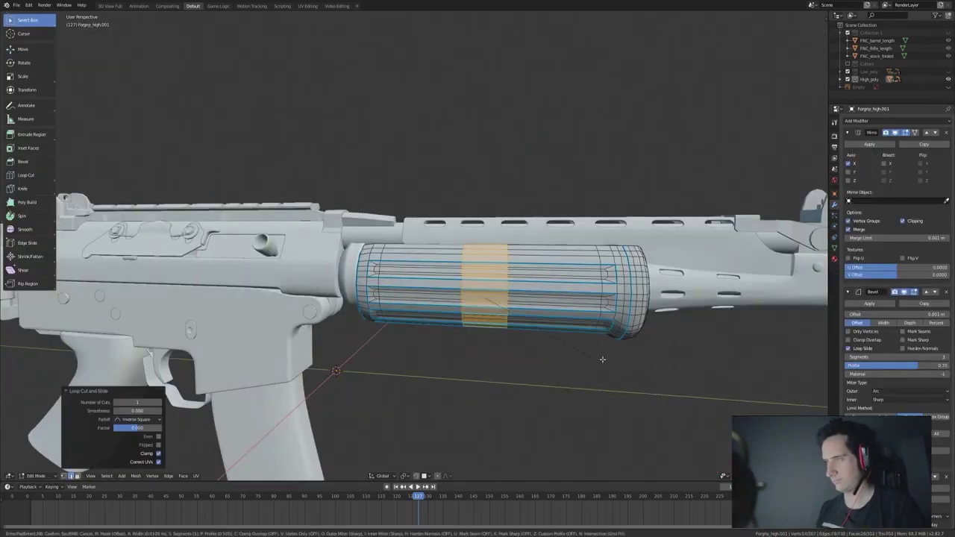